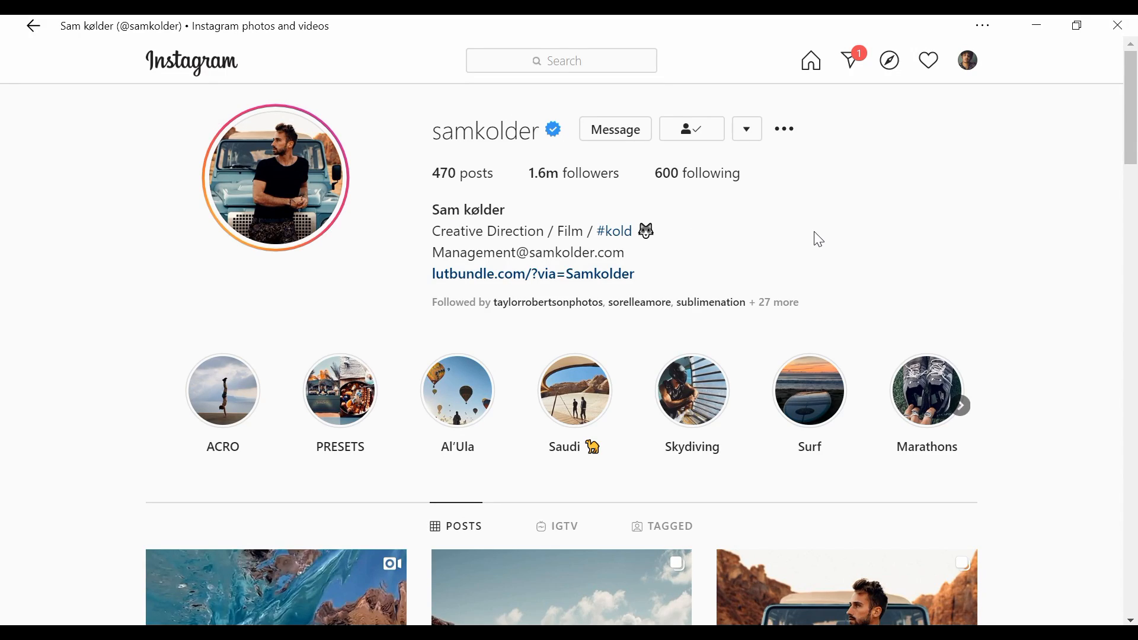
Browse the Instagram profile's post grid to examine the color style of the travel photos
scroll(875, 236, "down", 3)
scroll(819, 310, "down", 2)
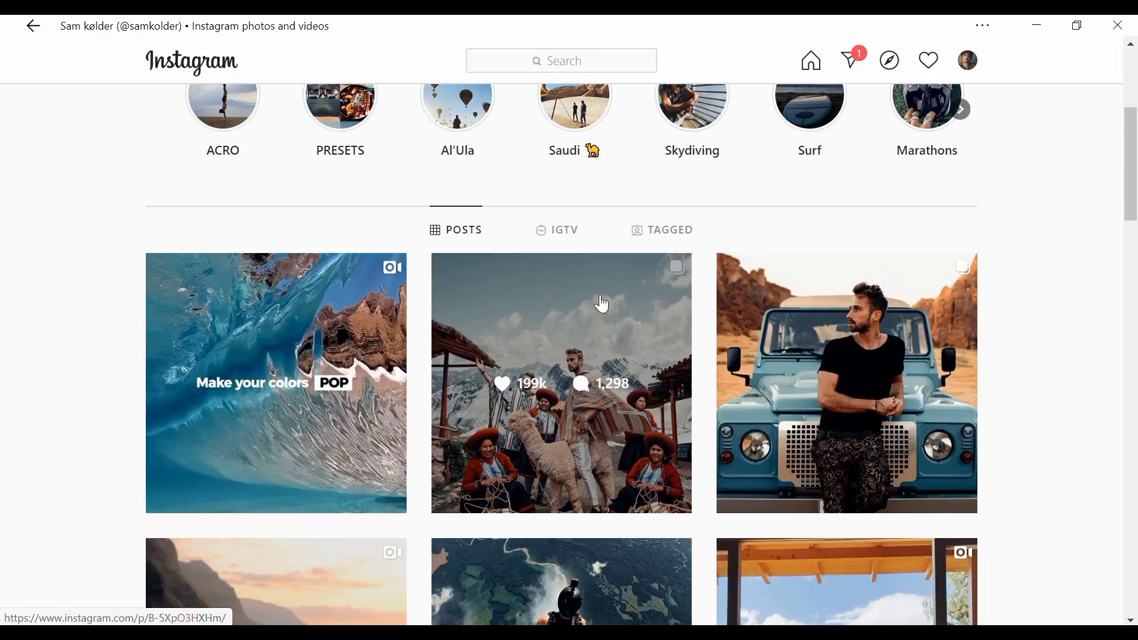
scroll(1136, 326, "down", 5)
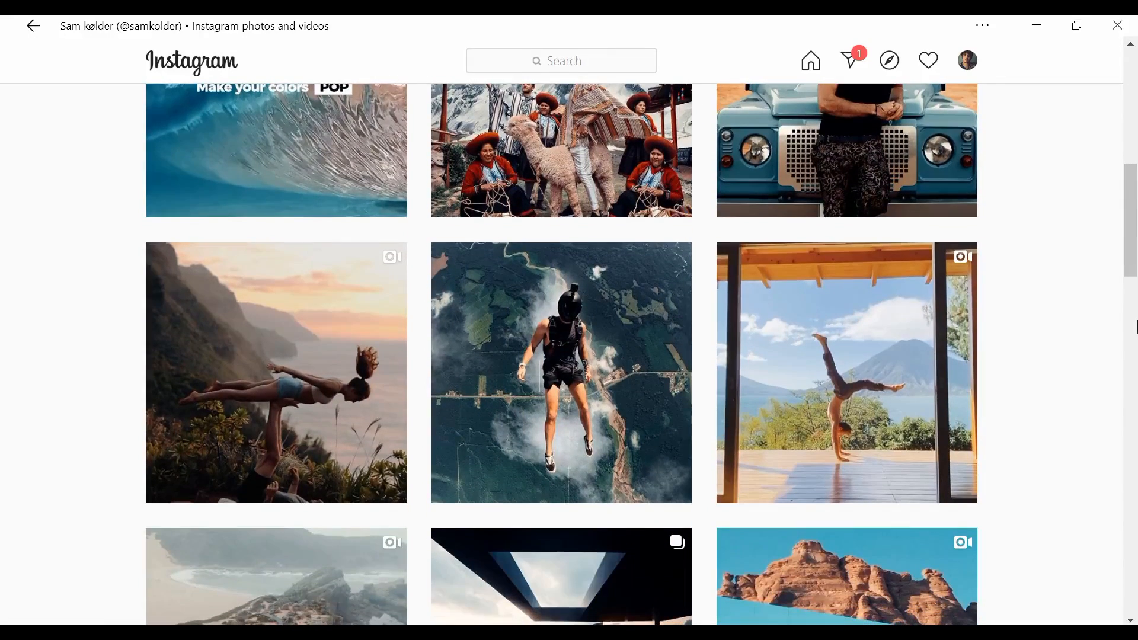
scroll(1136, 326, "up", 5)
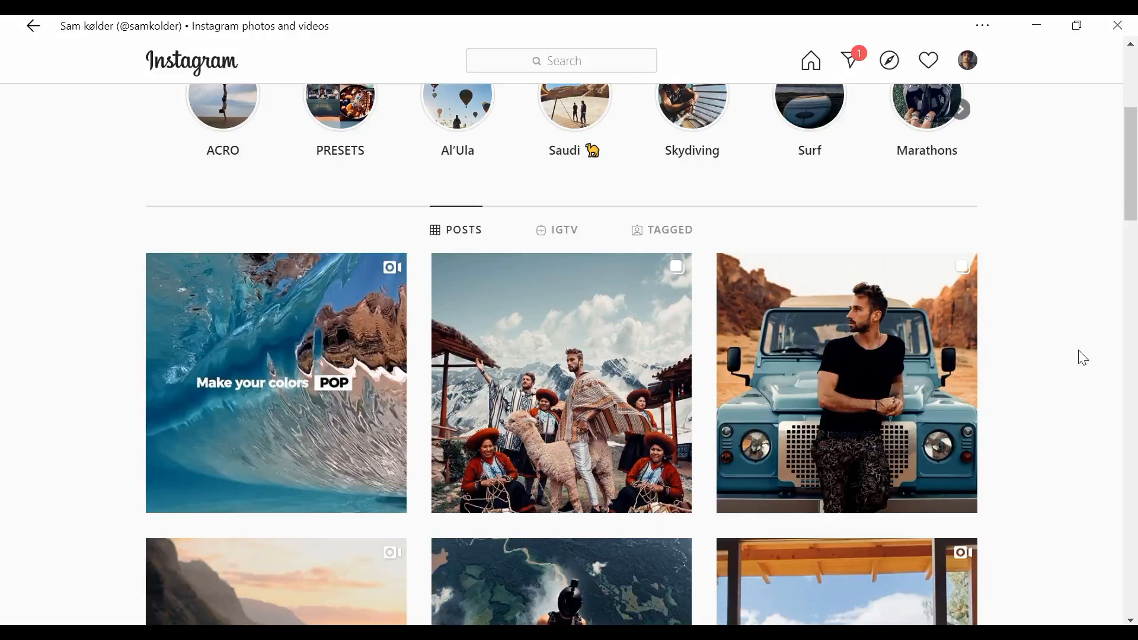
scroll(1083, 357, "down", 3)
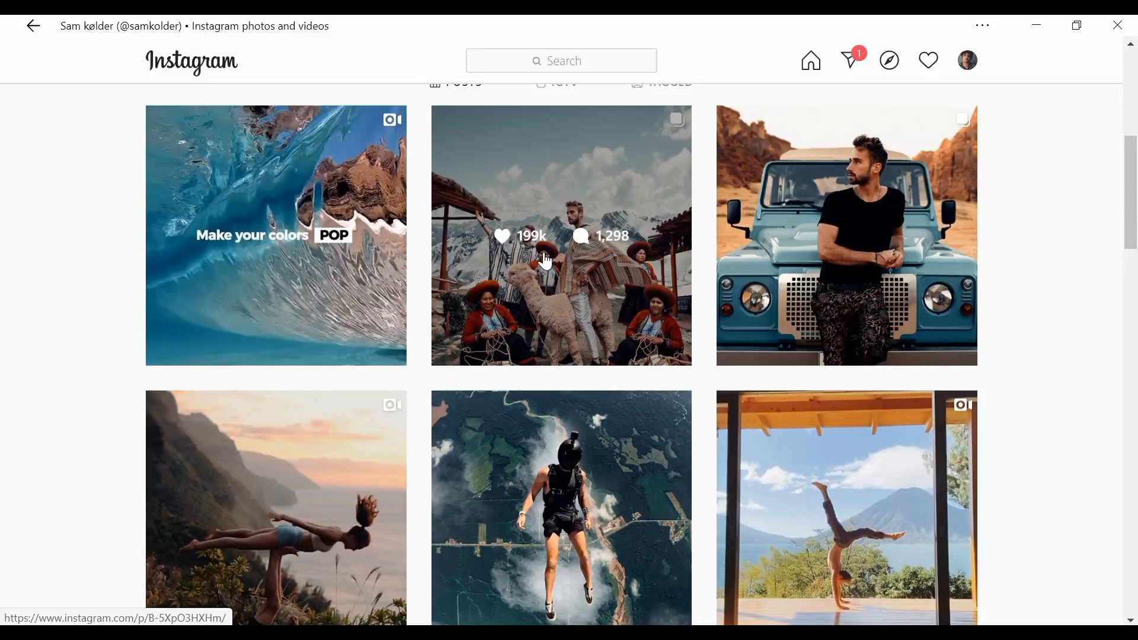
scroll(1127, 275, "down", 3)
scroll(1125, 272, "down", 10)
scroll(1125, 272, "up", 15)
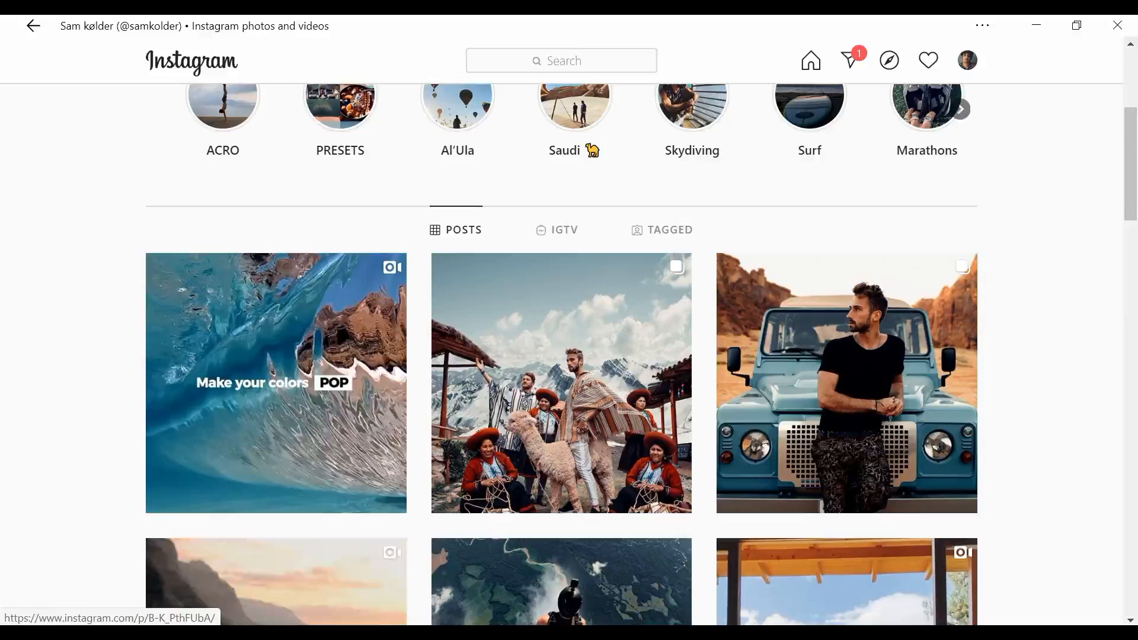
Switch to Photoshop, duplicate the boat photo's Background layer, and convert the copy to a Smart Object
left_click(306, 623)
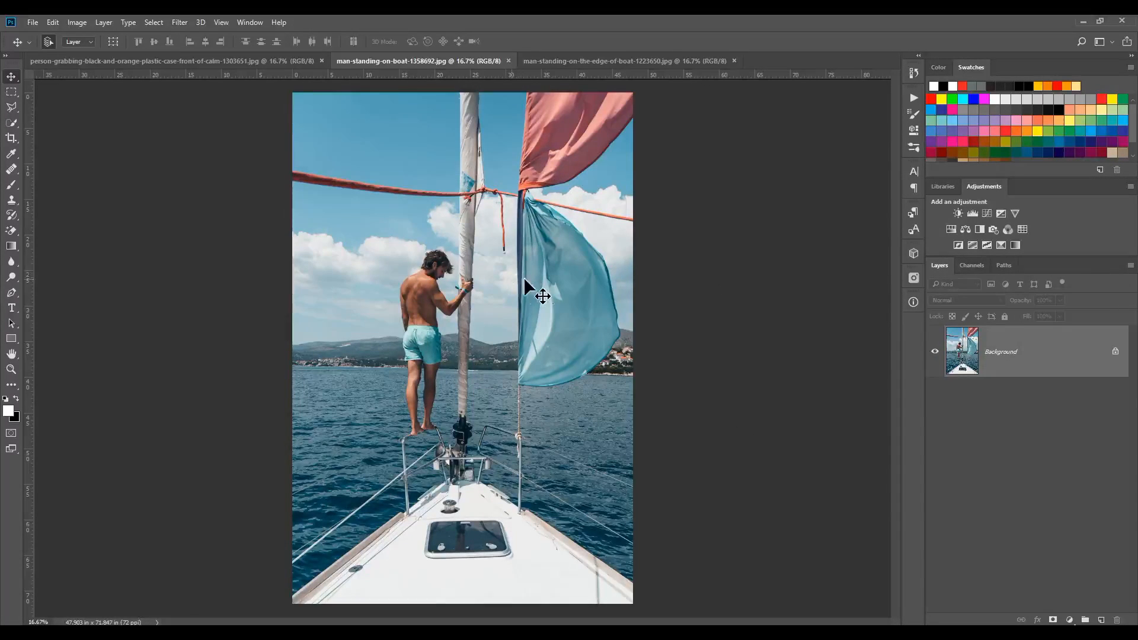
left_click_drag(1044, 361, 1042, 355)
key("ctrl+j")
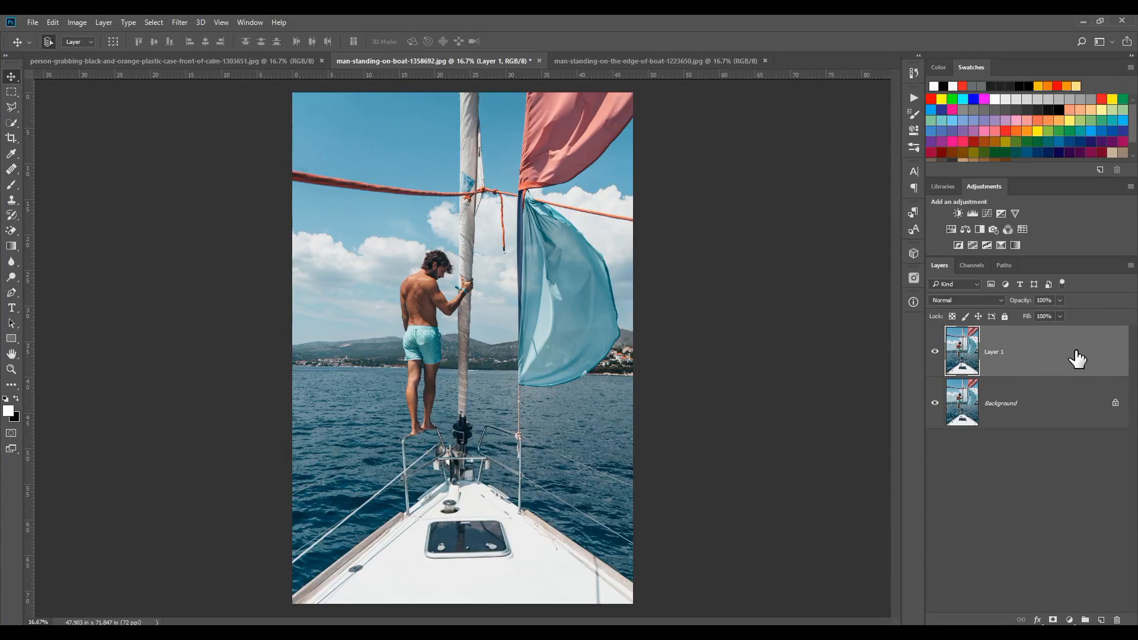
right_click(1078, 358)
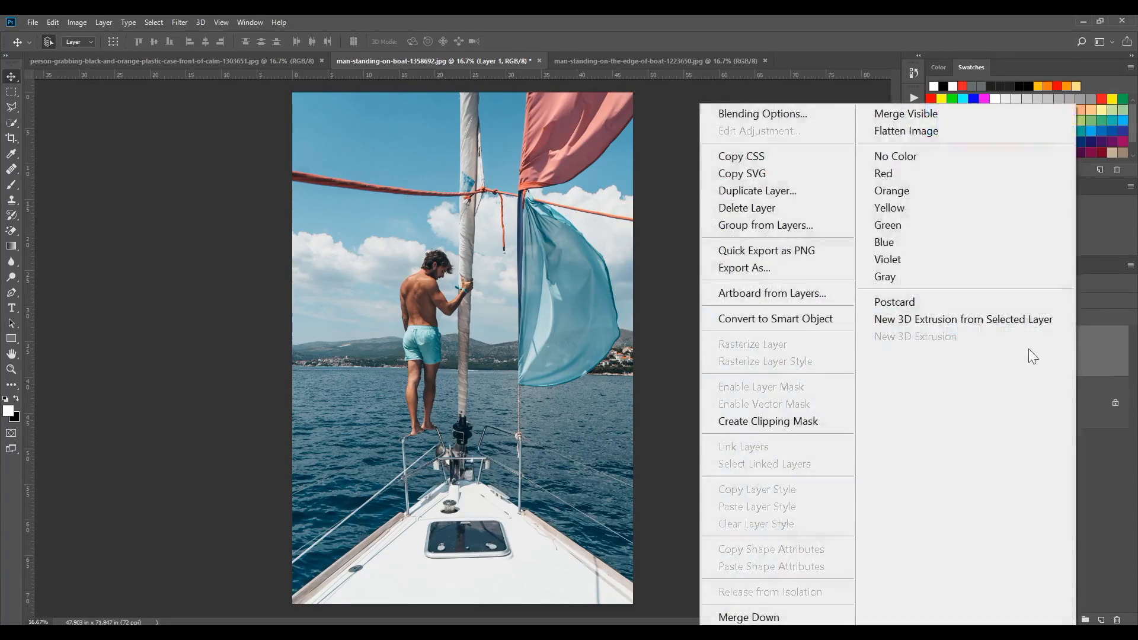
left_click(833, 319)
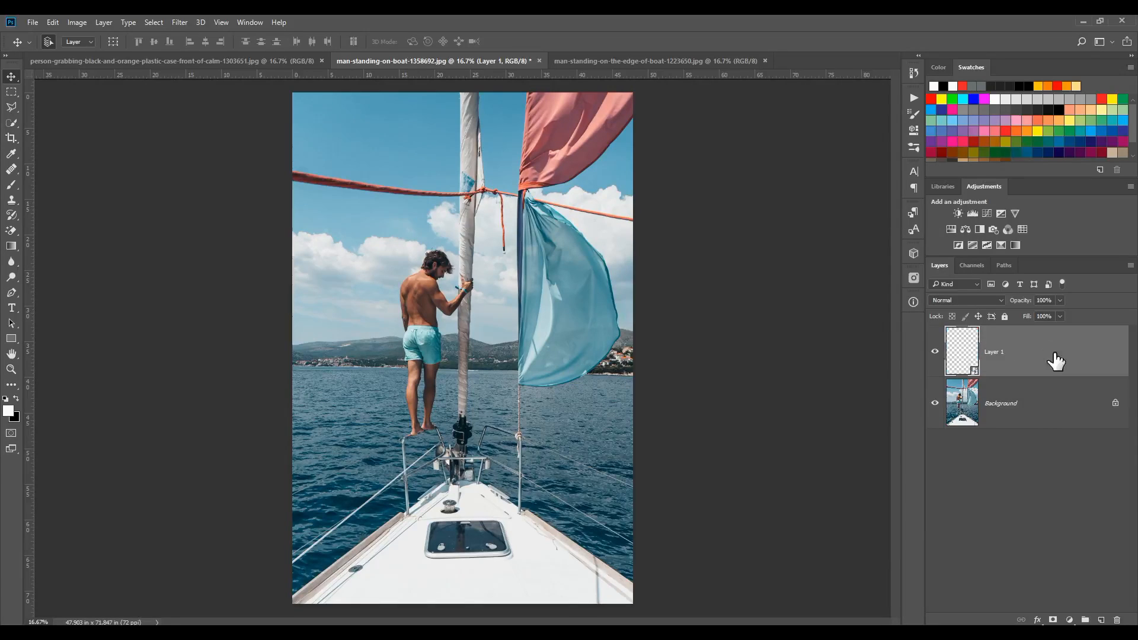
Start the Camera Raw Filter on the Smart Object layer and set Temperature to +10
left_click(179, 22)
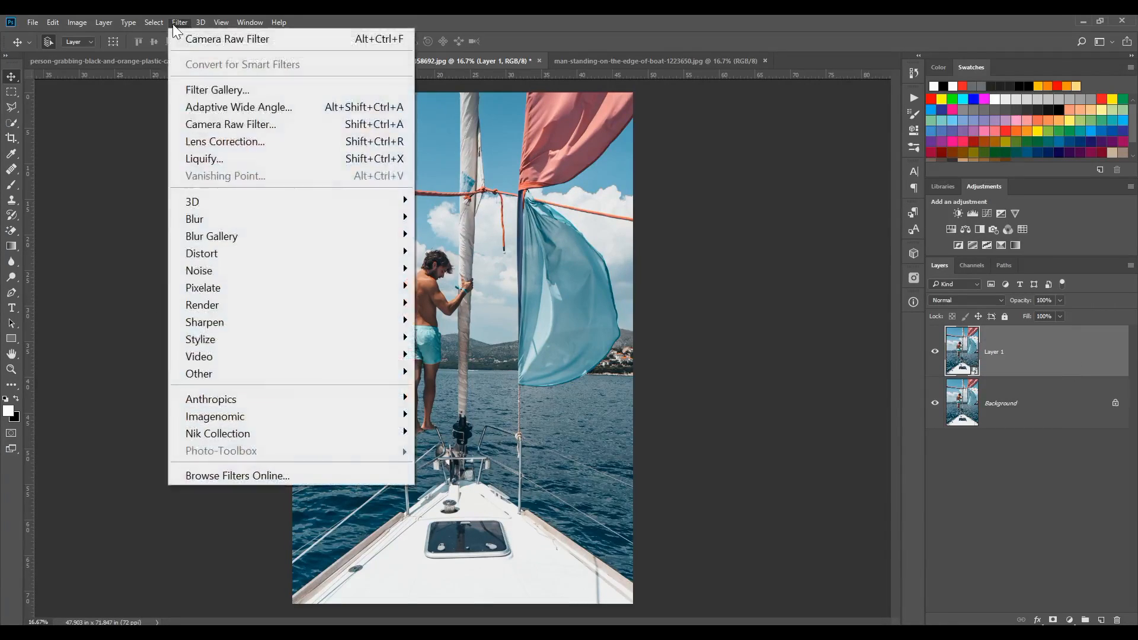
left_click(280, 130)
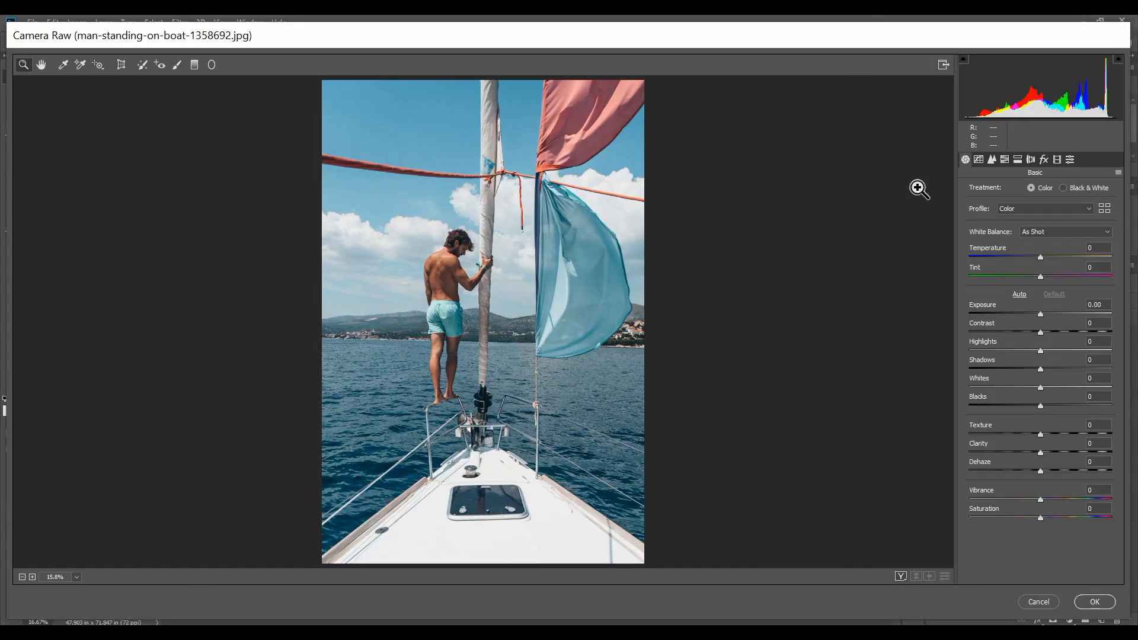
left_click(1046, 257)
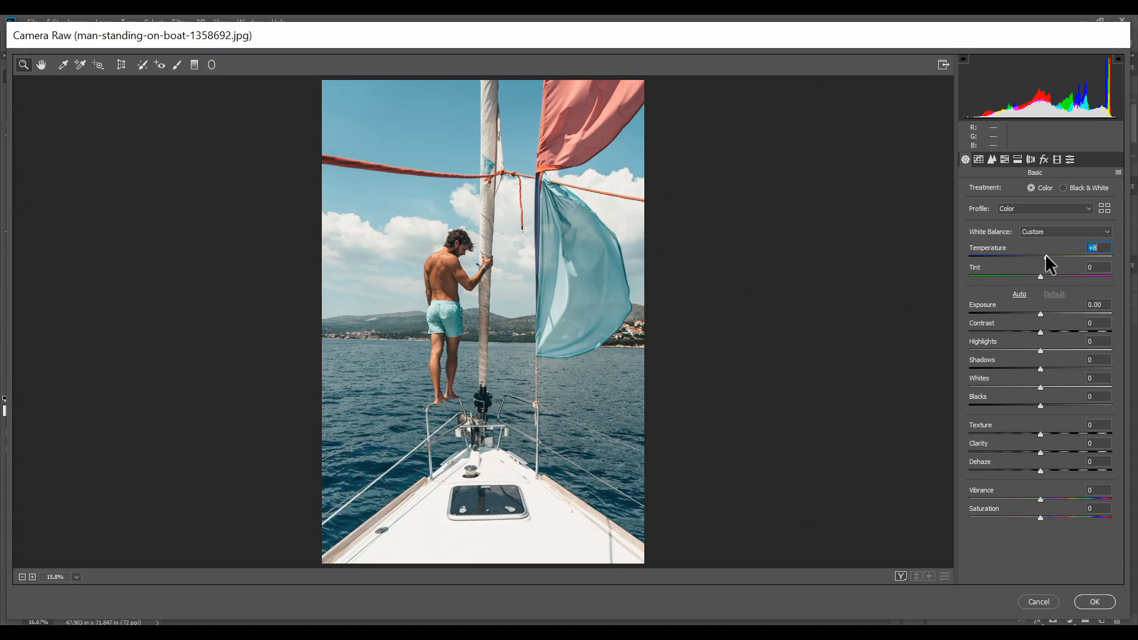
key("Up")
key("Up")
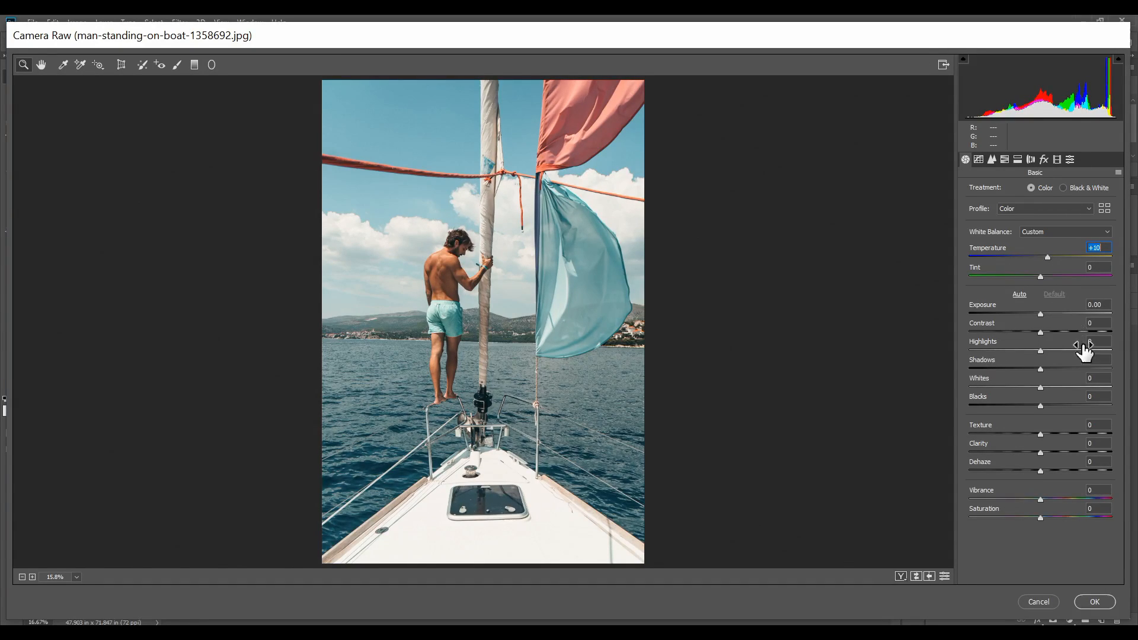
Set Highlights to -25, Shadows to +15 and Blacks to +15 in the Basic adjustments
left_click(1027, 350)
left_click_drag(1026, 349, 1022, 348)
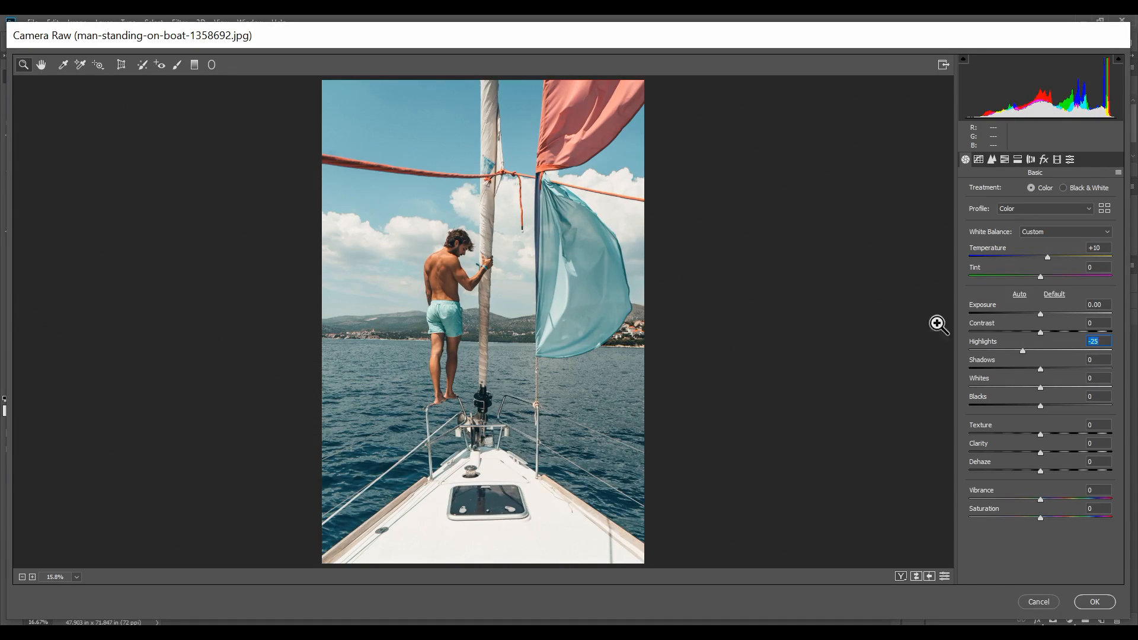
left_click_drag(1048, 367, 1051, 365)
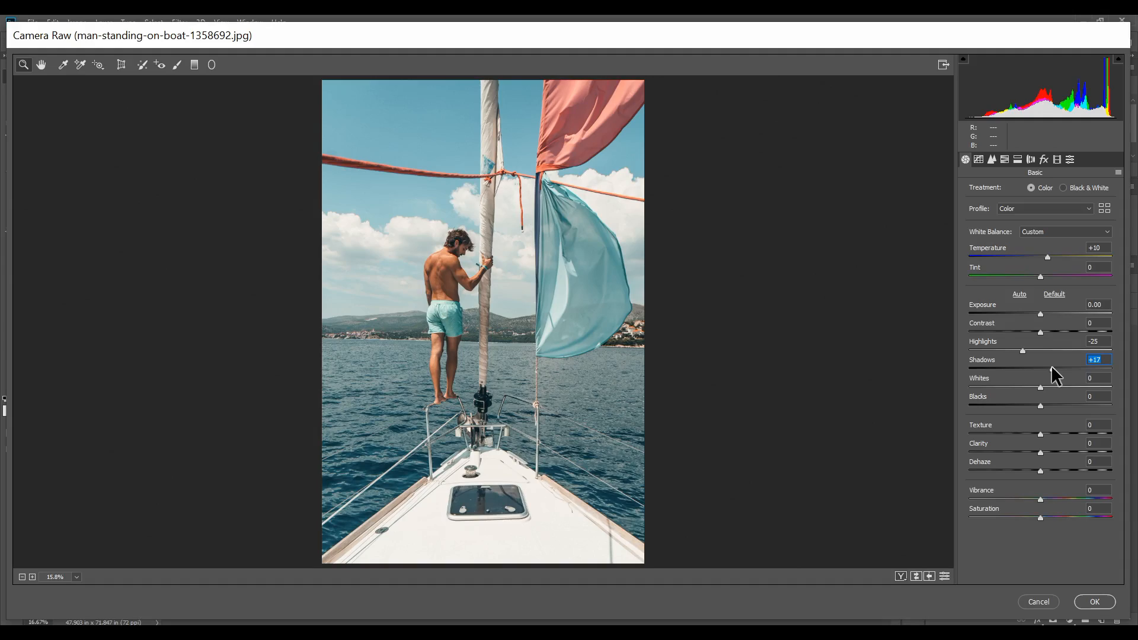
left_click_drag(1050, 365, 1050, 403)
Set Vibrance to +10 and Saturation to +5
left_click(1051, 497)
left_click_drag(1049, 498, 1048, 497)
left_click(1045, 517)
key("Down")
key("Down")
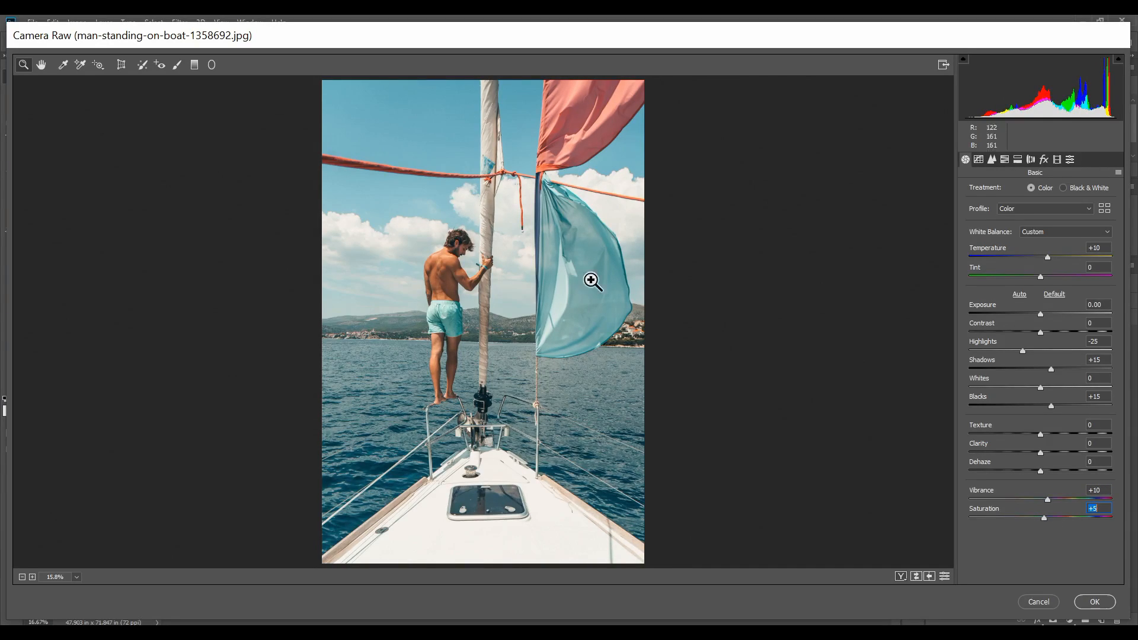
Show the before/after comparison and add a Red channel point tone curve point at input 38, output 8
key("q")
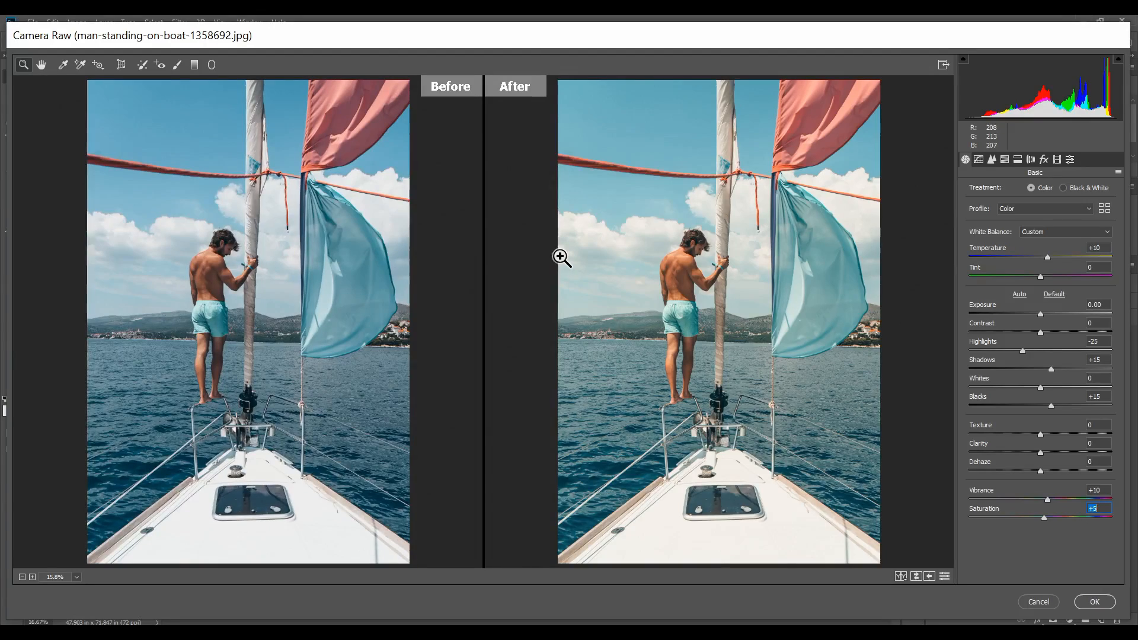
left_click(979, 160)
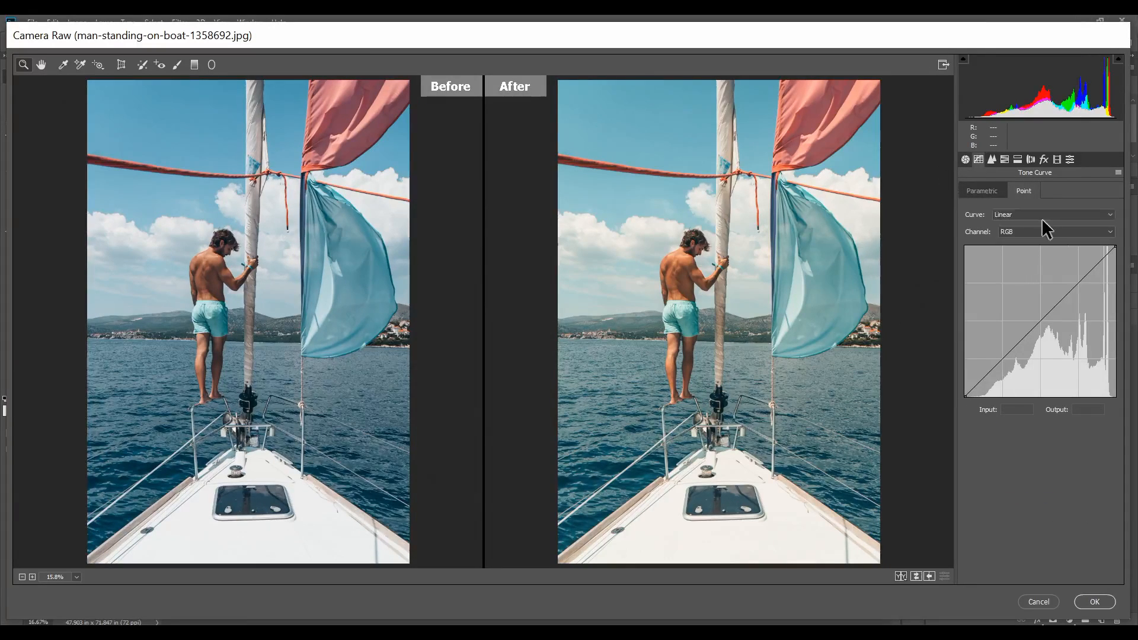
left_click(1030, 232)
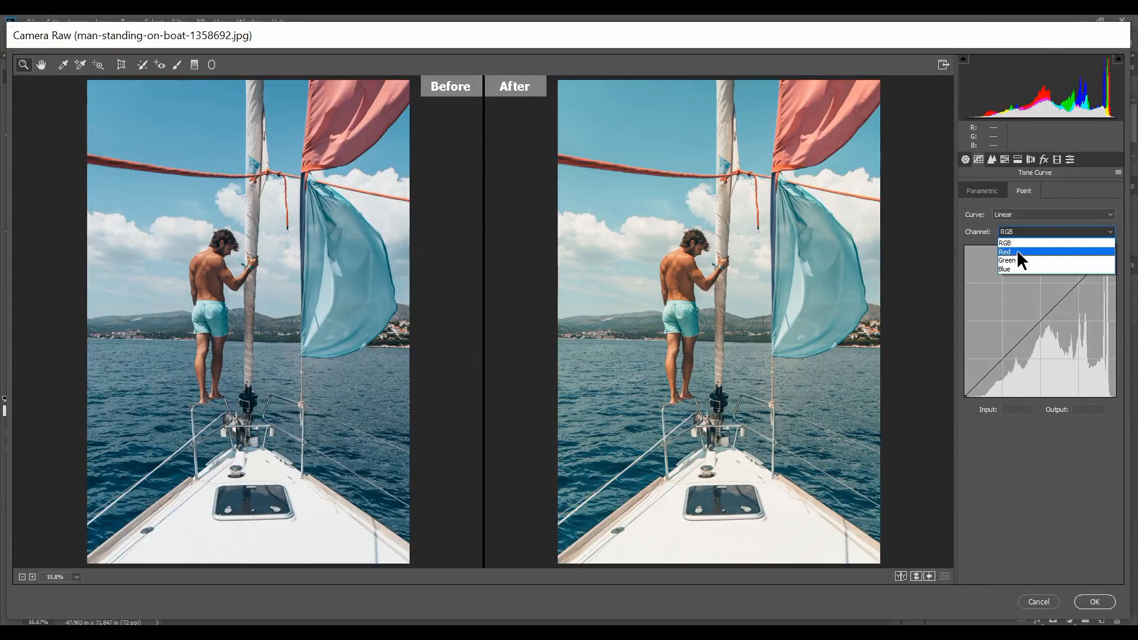
left_click(1031, 250)
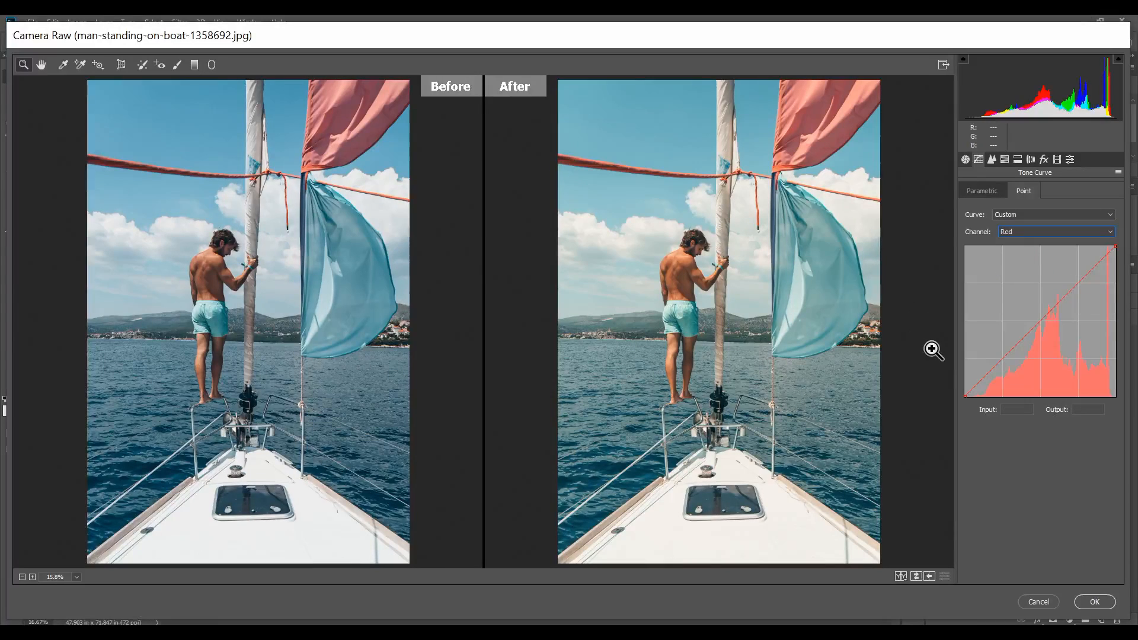
left_click_drag(981, 387, 987, 390)
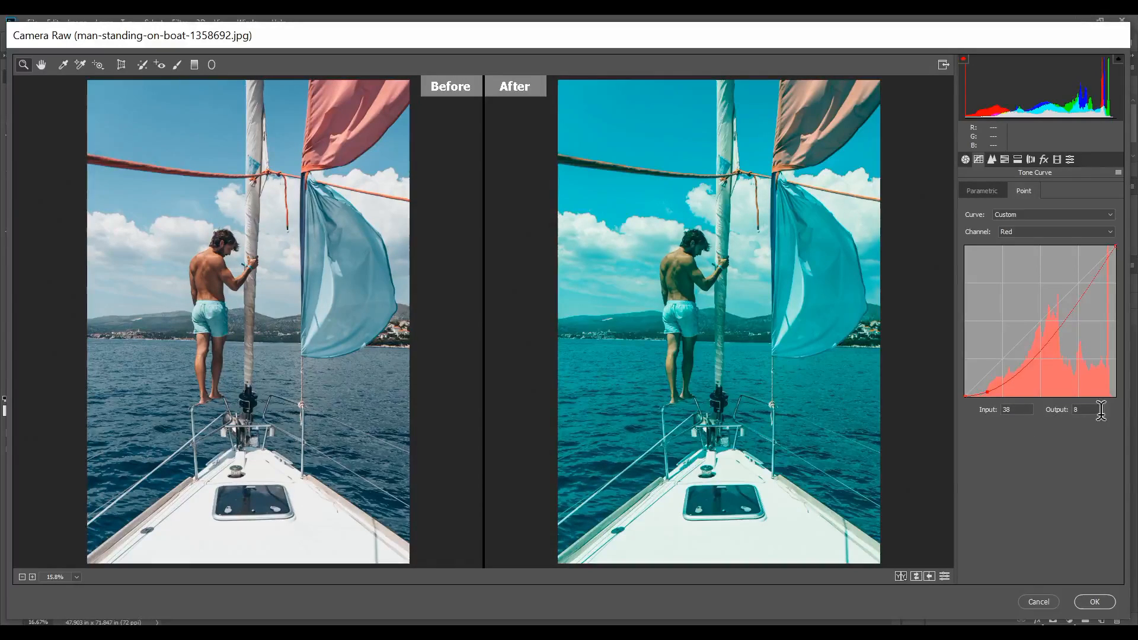
Add a second shadow point to the Red curve at input 57, output about 24
left_click(1003, 387)
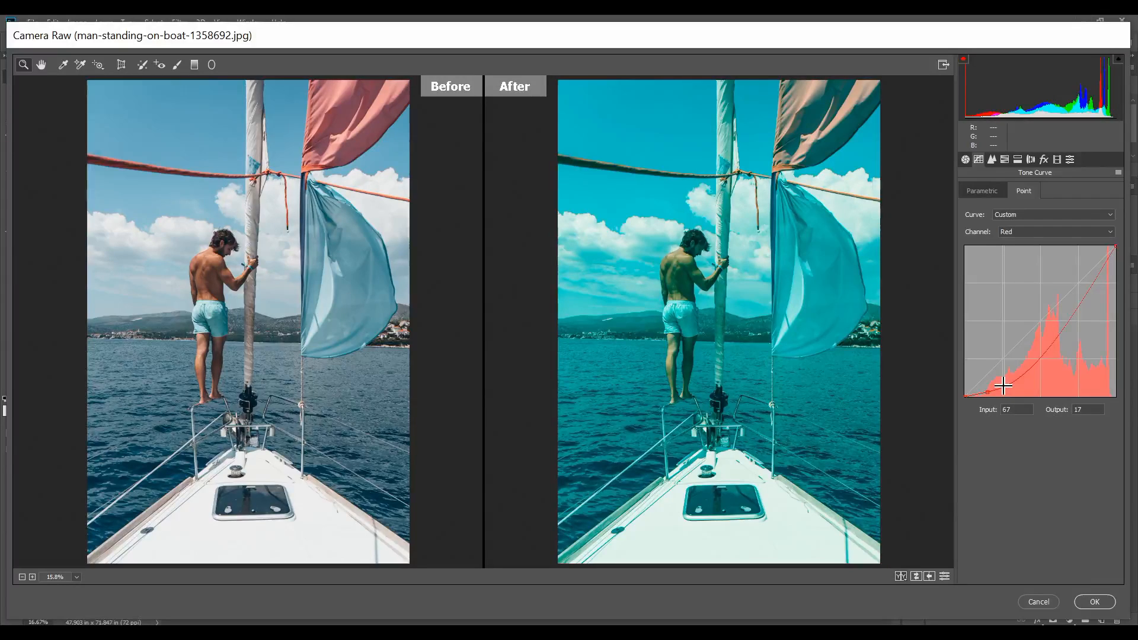
left_click_drag(1003, 386, 1000, 382)
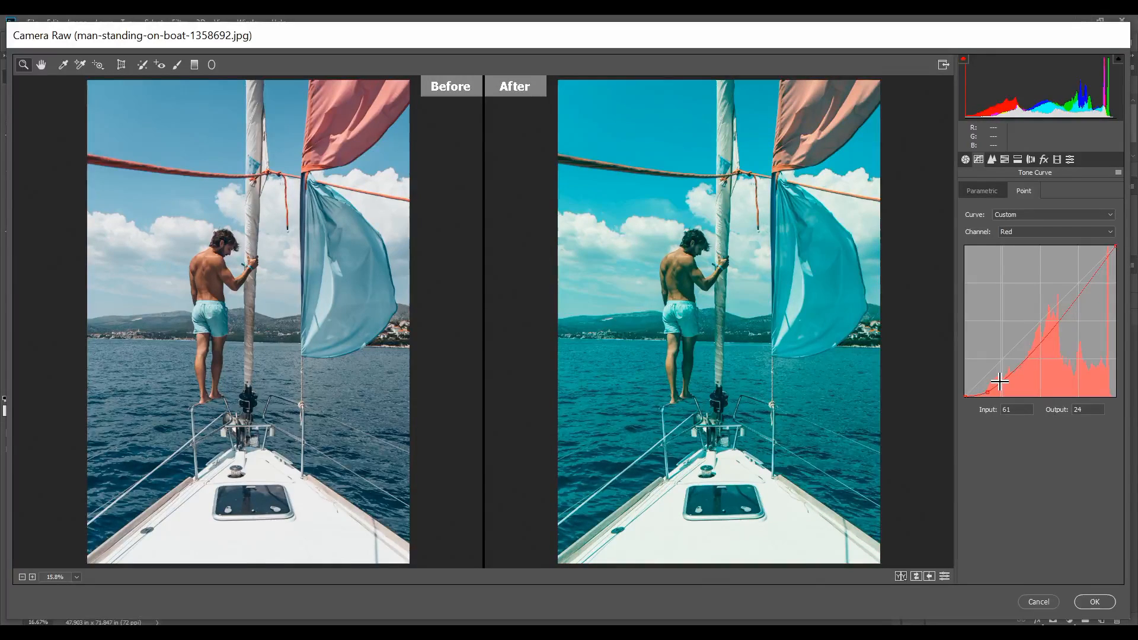
key("Left")
key("Left")
key("Left")
key("Left")
key("Left")
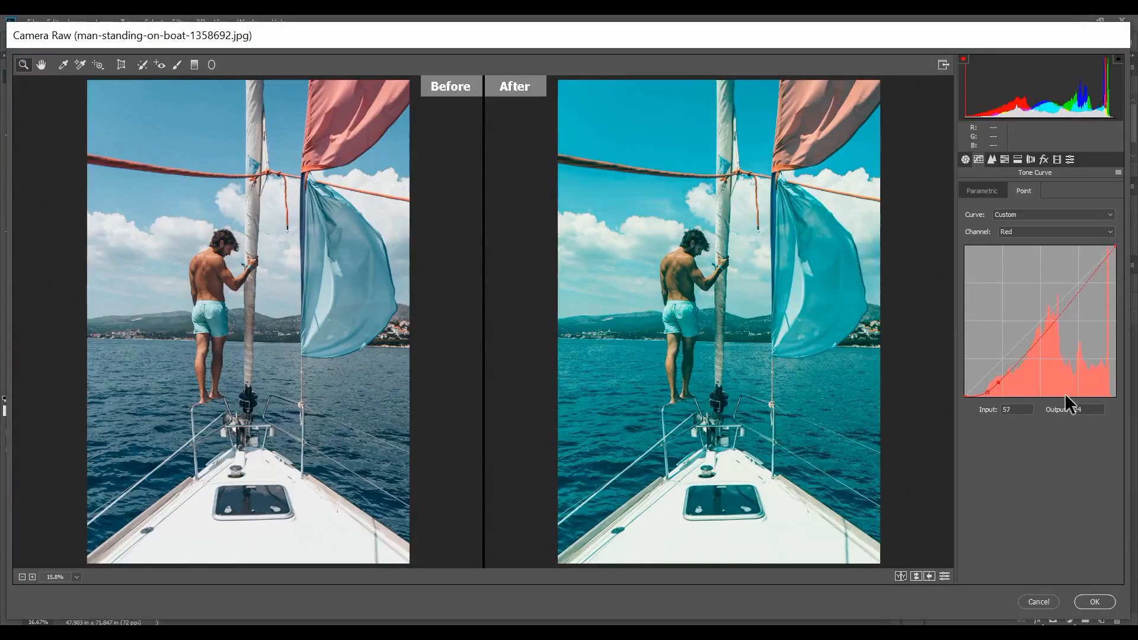
key("Down")
Add a midtone point to the Red curve at input 107, output 112
left_click(1036, 343)
mouse_move(1036, 342)
left_mouse_down()
mouse_move(1021, 337)
mouse_move(1027, 325)
left_mouse_up()
key("Down")
key("Down")
key("Down")
key("Down")
key("Down")
key("Down")
key("Down")
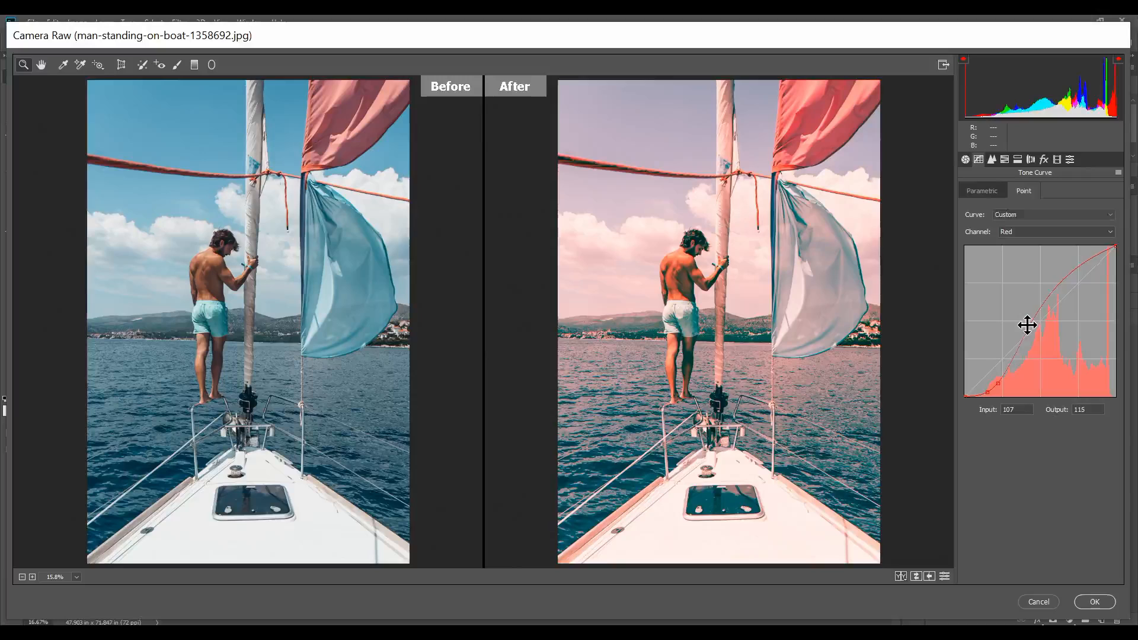
key("Down")
key("Down")
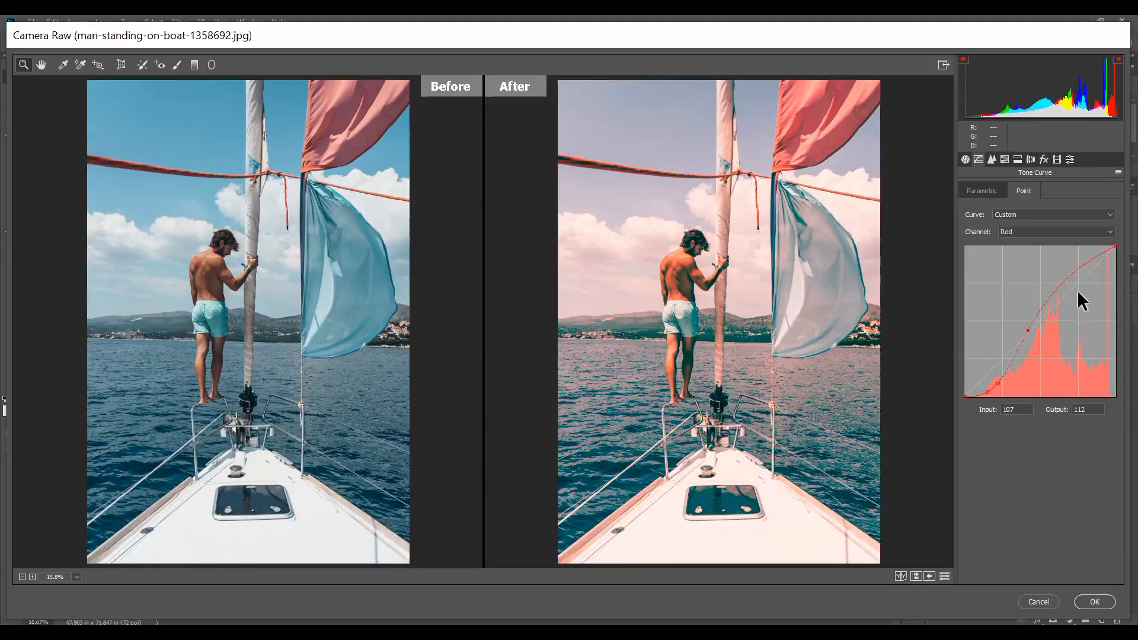
Add a highlight point to the Red curve at input 172, output 206
left_click(1064, 275)
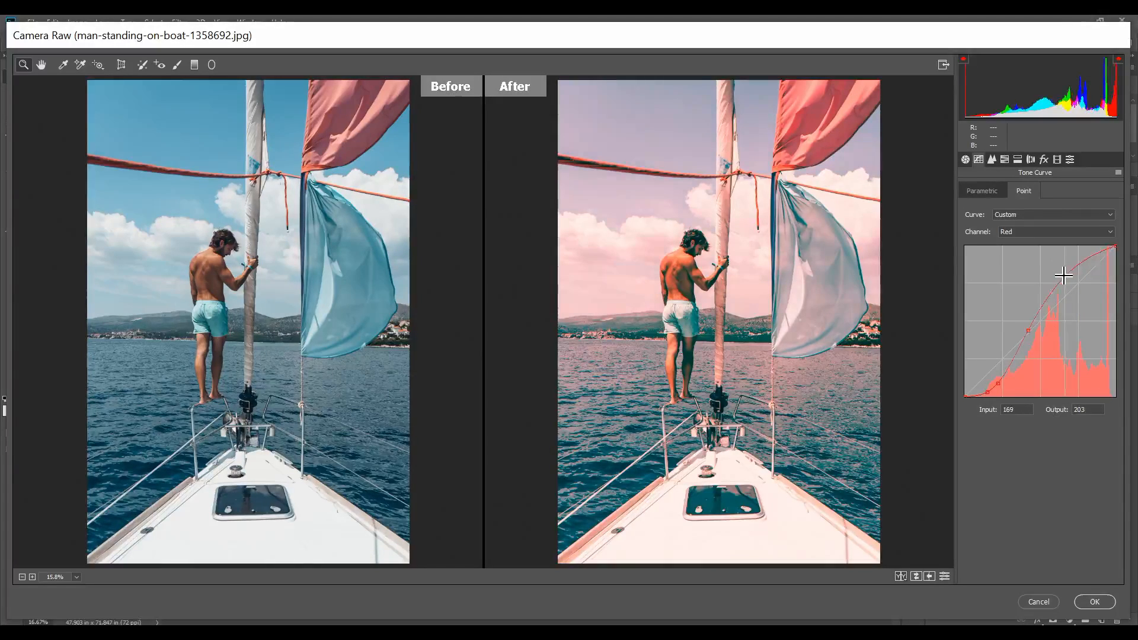
left_click_drag(1063, 276, 1070, 274)
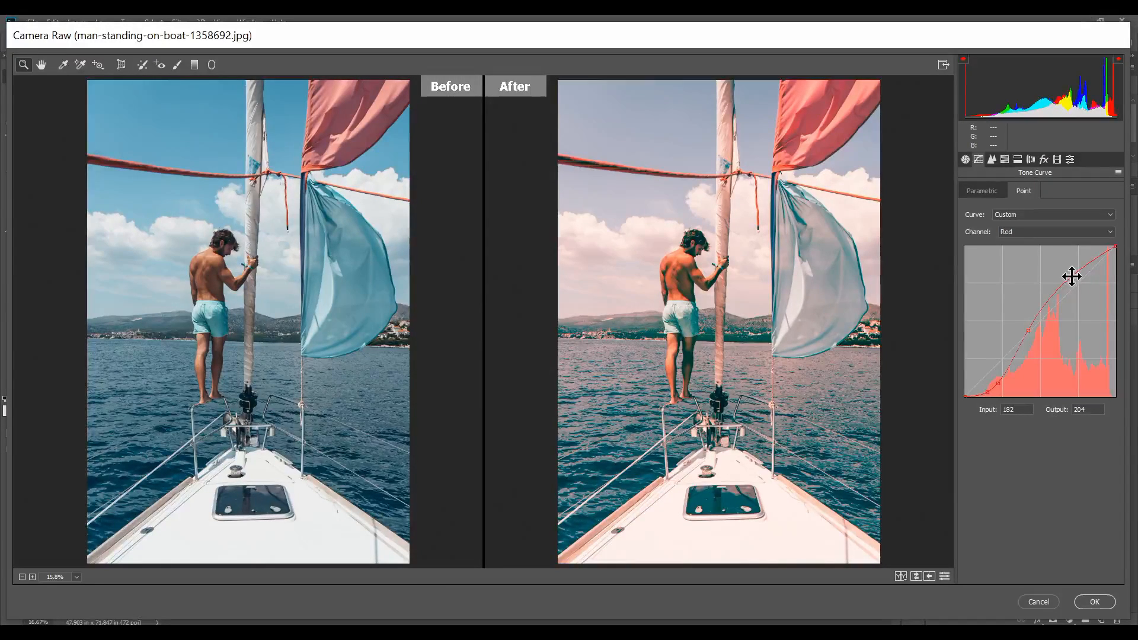
key("Down")
key("Left")
key("Left")
key("Left")
key("Left")
key("Left")
key("Left")
key("Left")
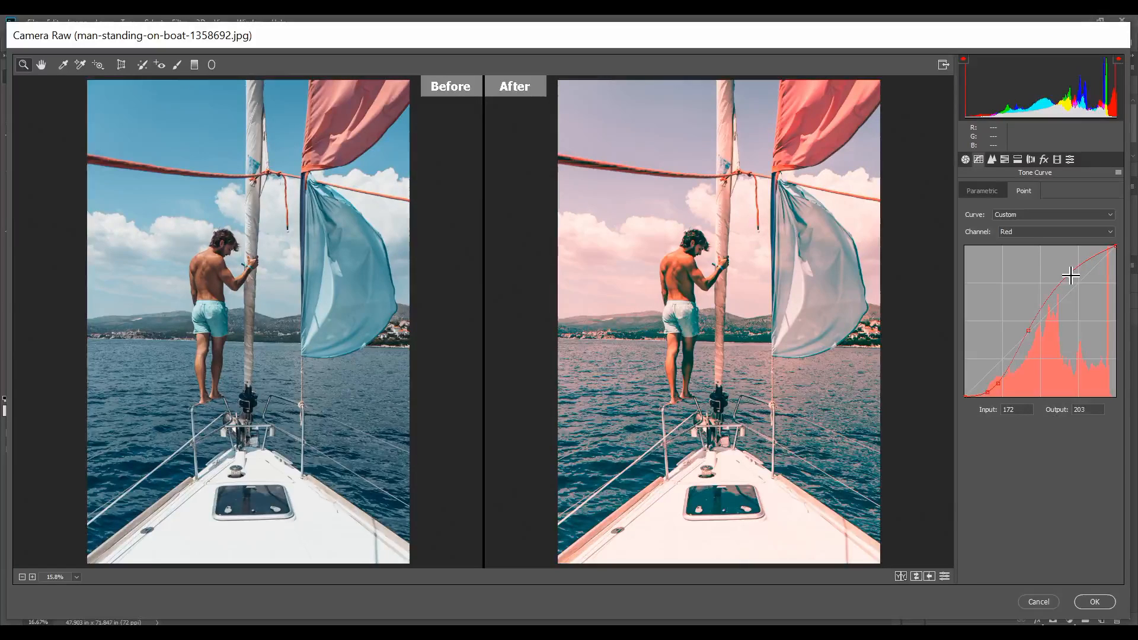
key("Up")
key("Up")
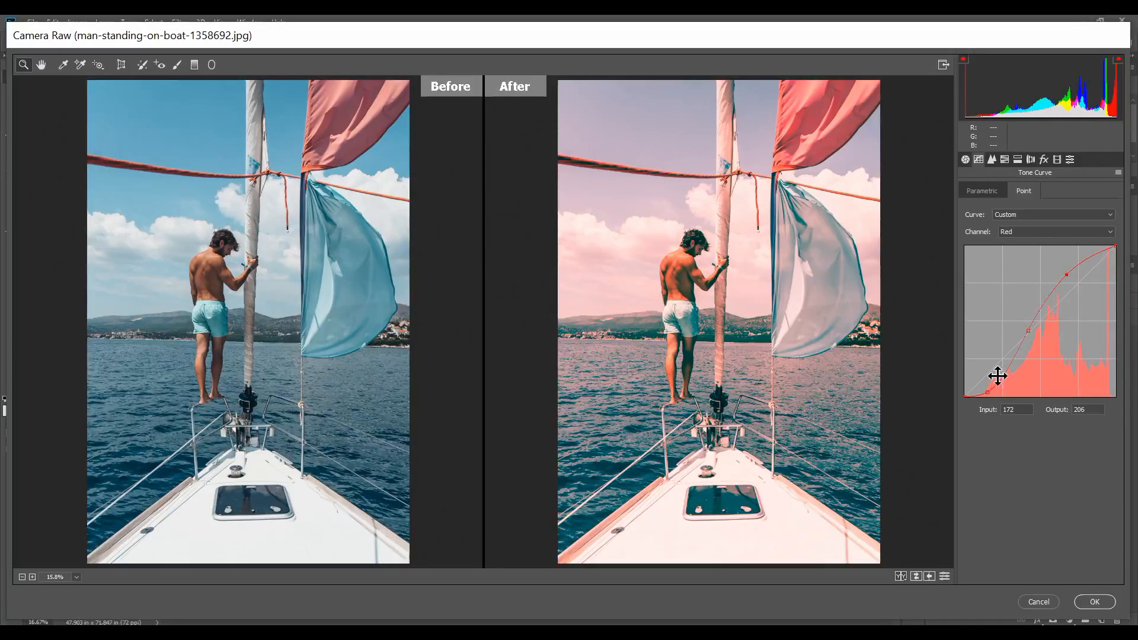
Add two shadow points to the Green channel curve: input 35, output 8 and input 56, output 25
left_click(1071, 227)
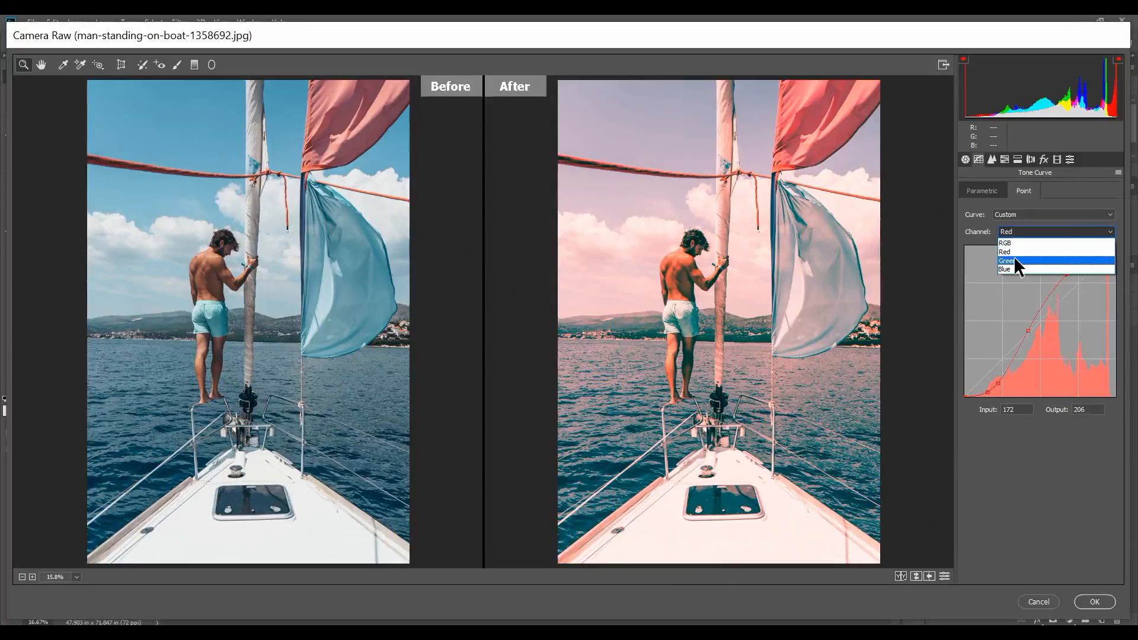
left_click(1013, 259)
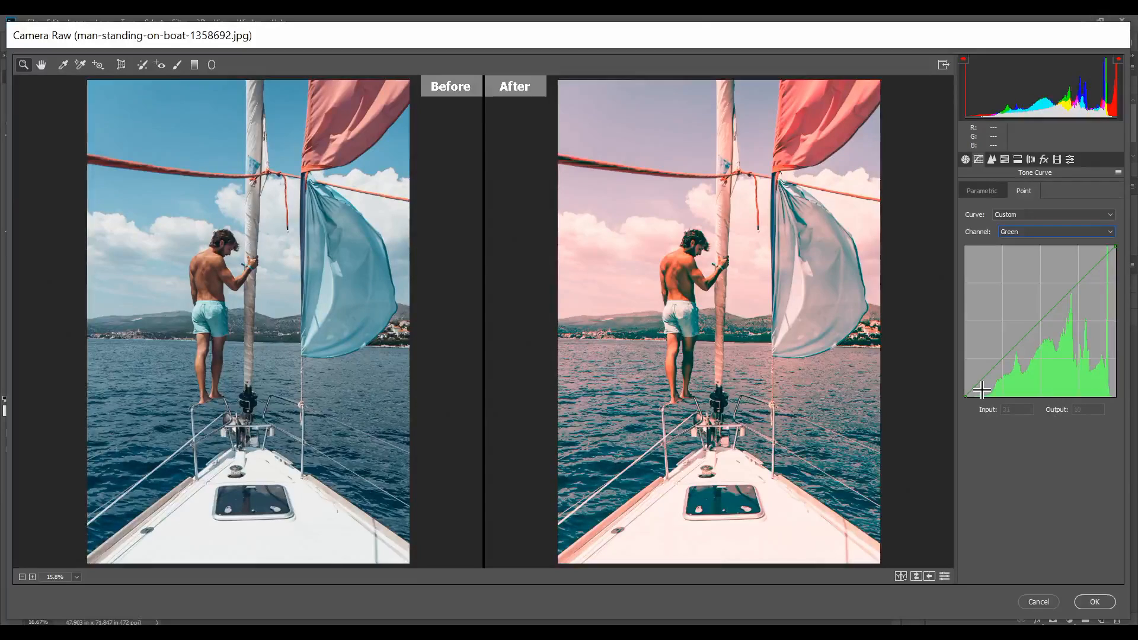
left_click(982, 390)
left_click_drag(981, 389, 983, 390)
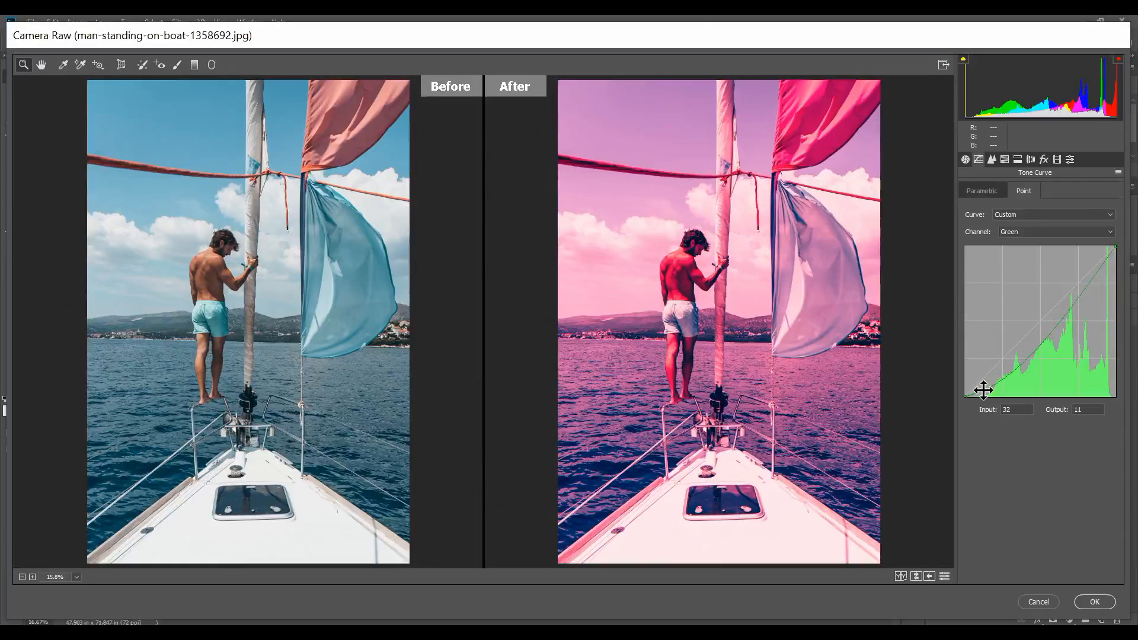
left_click_drag(983, 389, 984, 391)
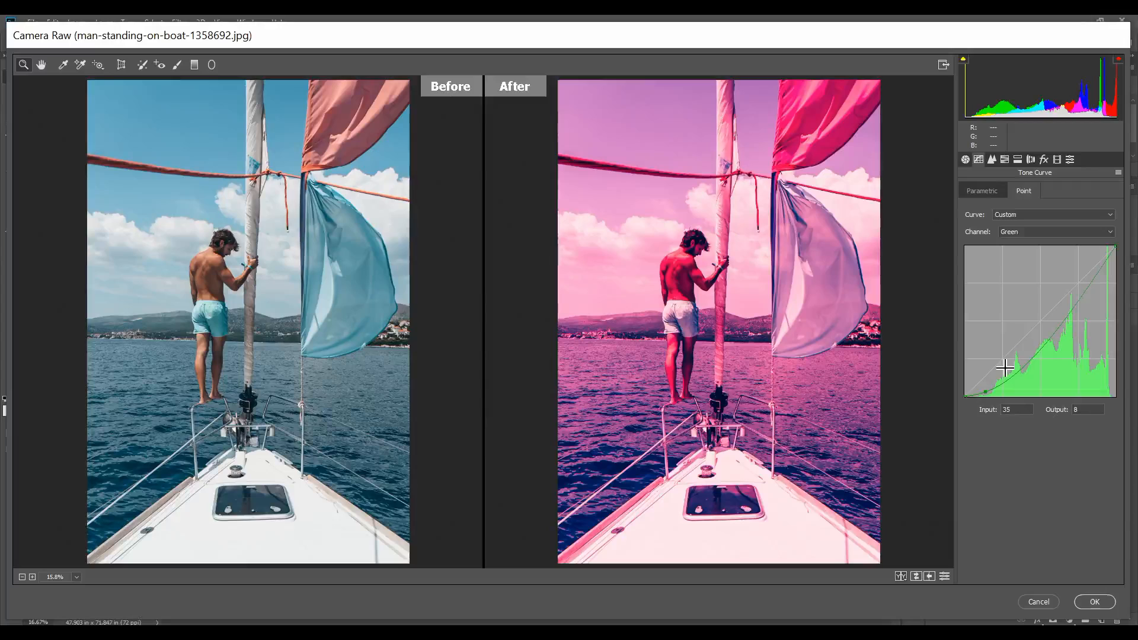
left_click(1000, 386)
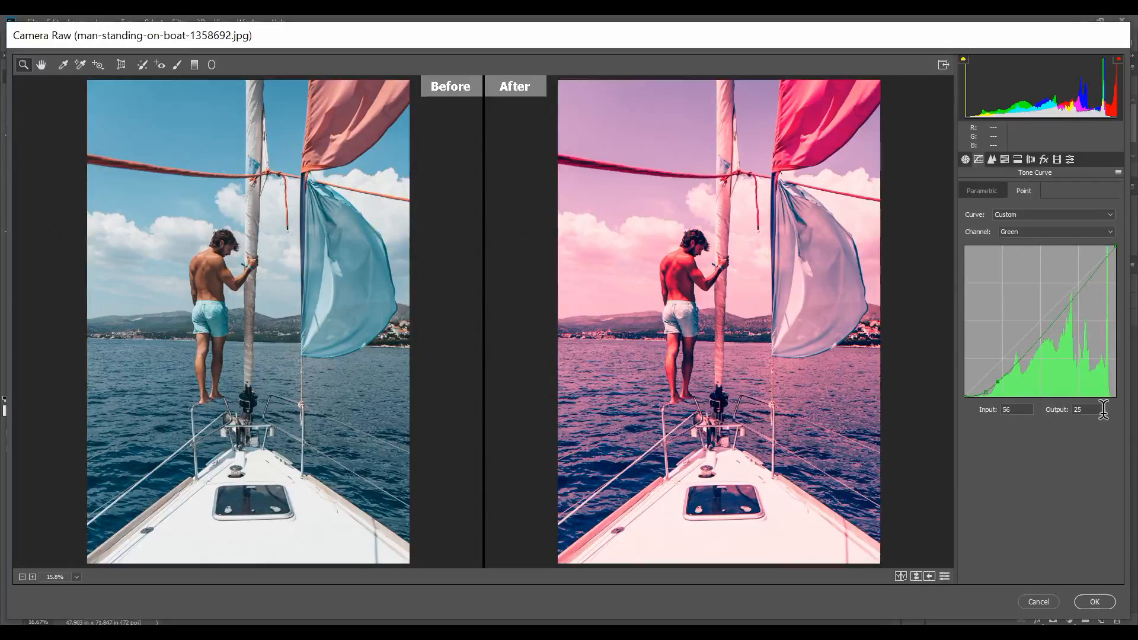
Add a midtone point to the Green curve at input 105, raised slightly above output 111
left_click(1033, 331)
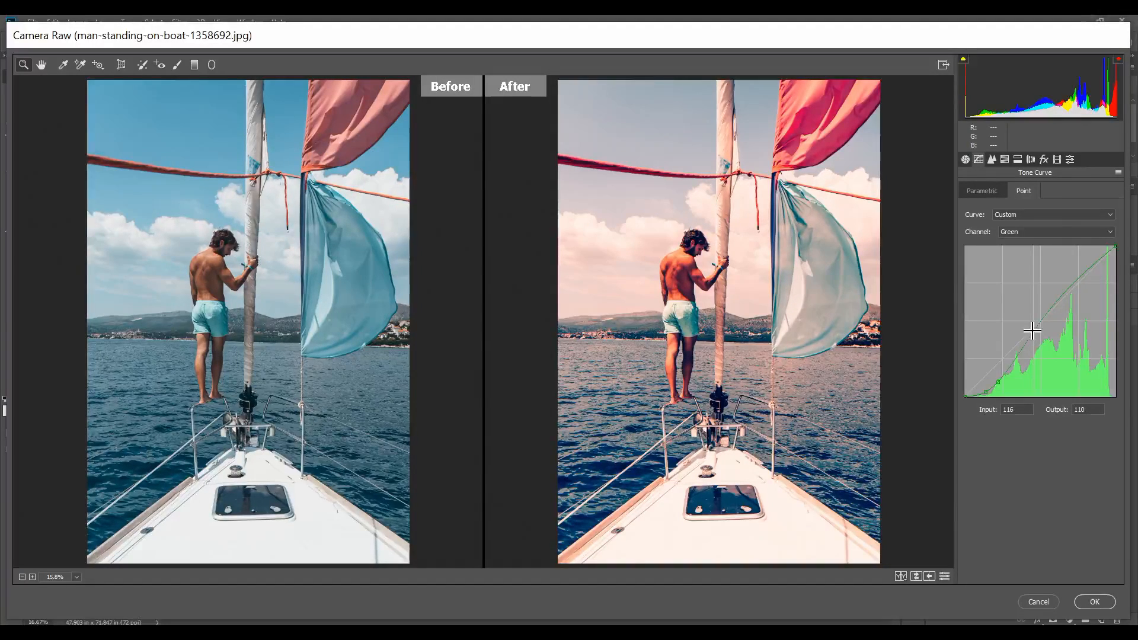
left_click_drag(1032, 331, 1028, 331)
key("Left")
key("Left")
key("Left")
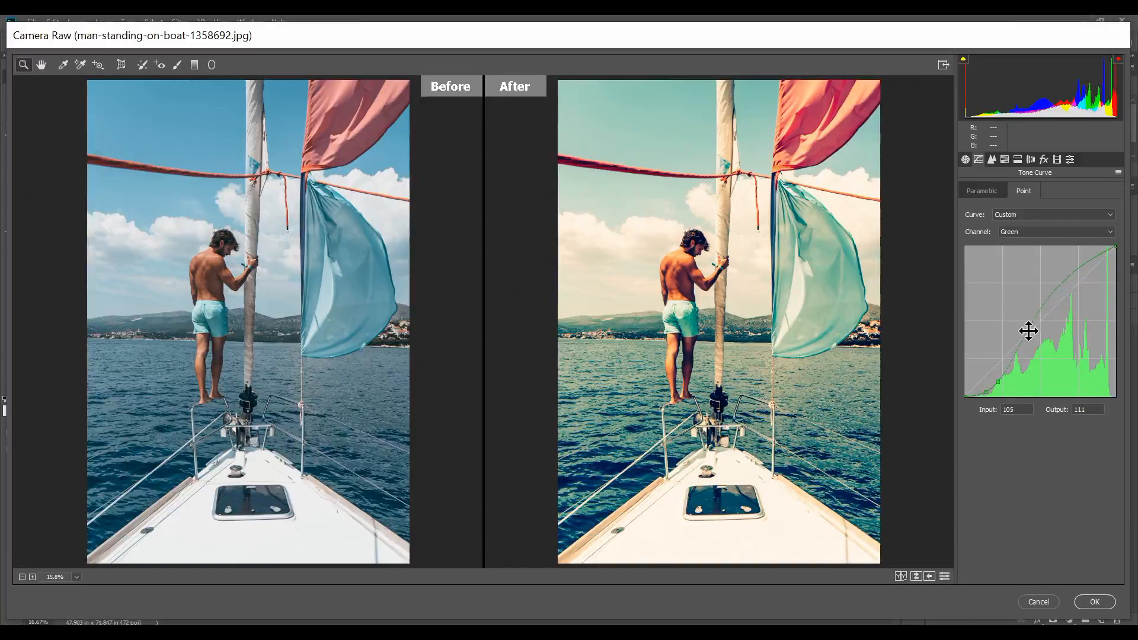
key("Up")
key("Up")
key("Up")
left_click(1028, 329)
Add a highlight point to the Green curve at input 169, output 205
left_click(1062, 280)
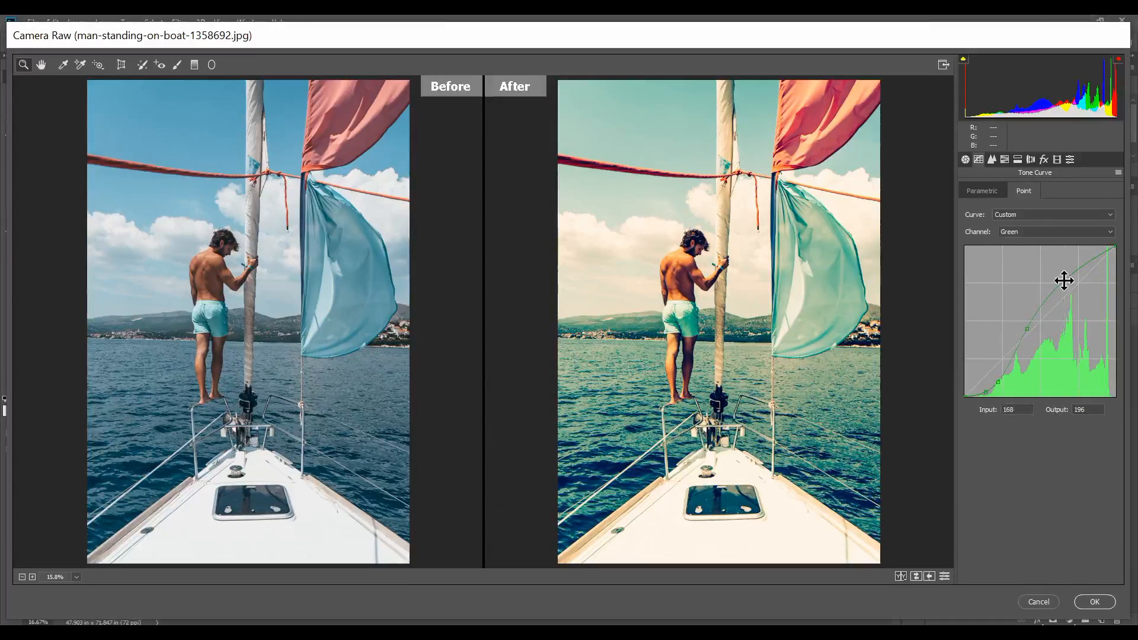
key("Up")
key("Up")
key("Up")
key("Up")
key("Up")
key("Up")
key("Right")
key("Up")
key("Up")
key("Up")
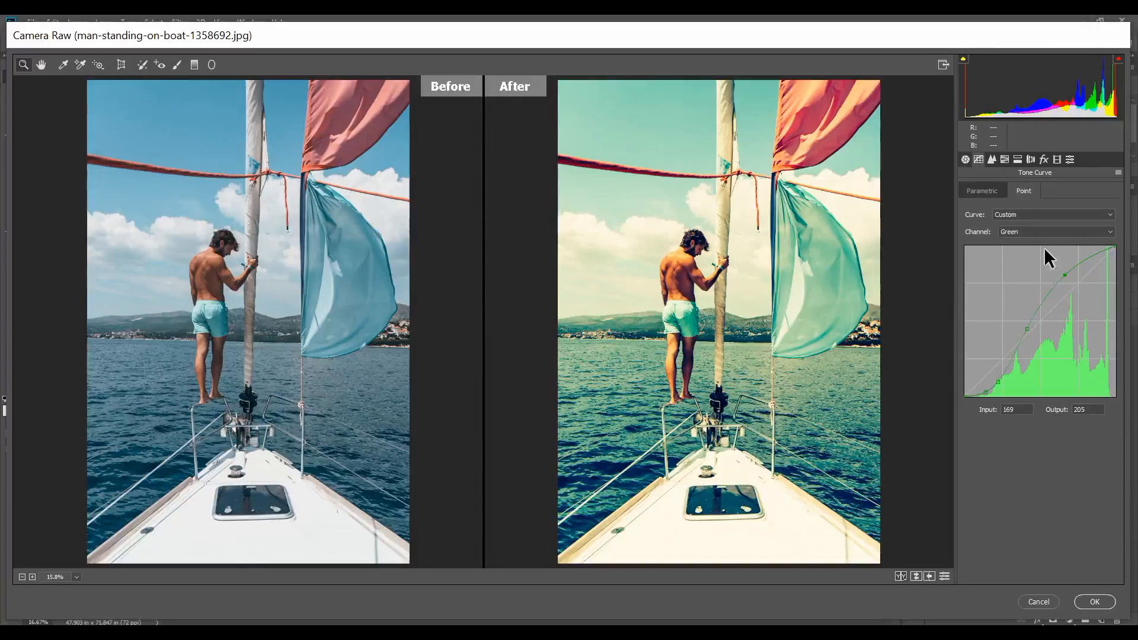
Add a shadow point to the Blue channel curve at about input 50, output 30
left_click(1055, 232)
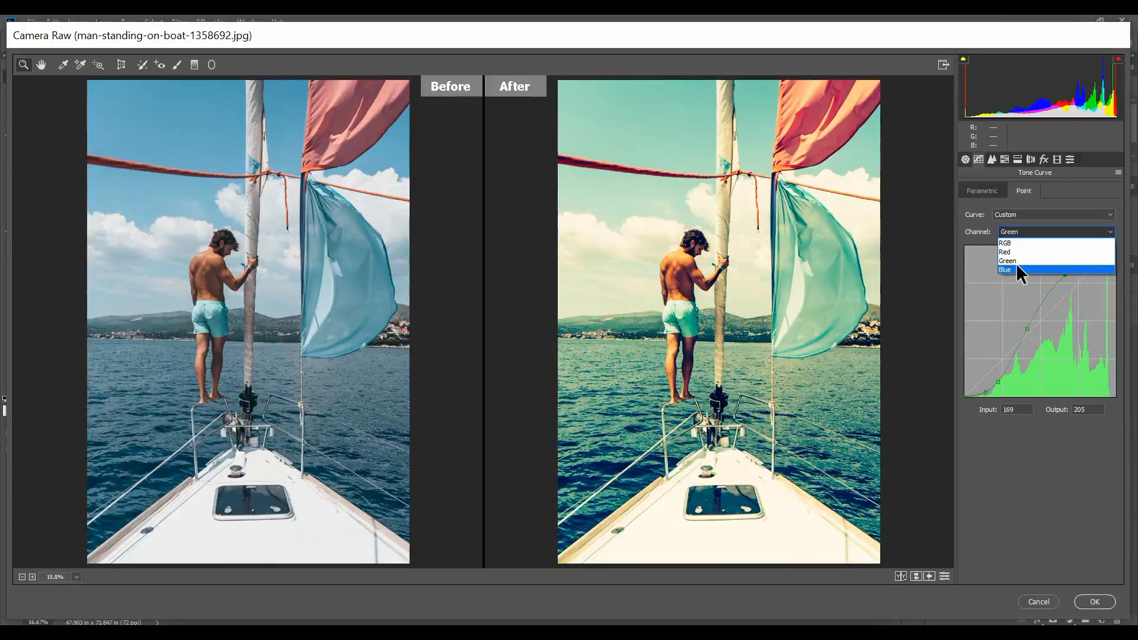
left_click(1017, 268)
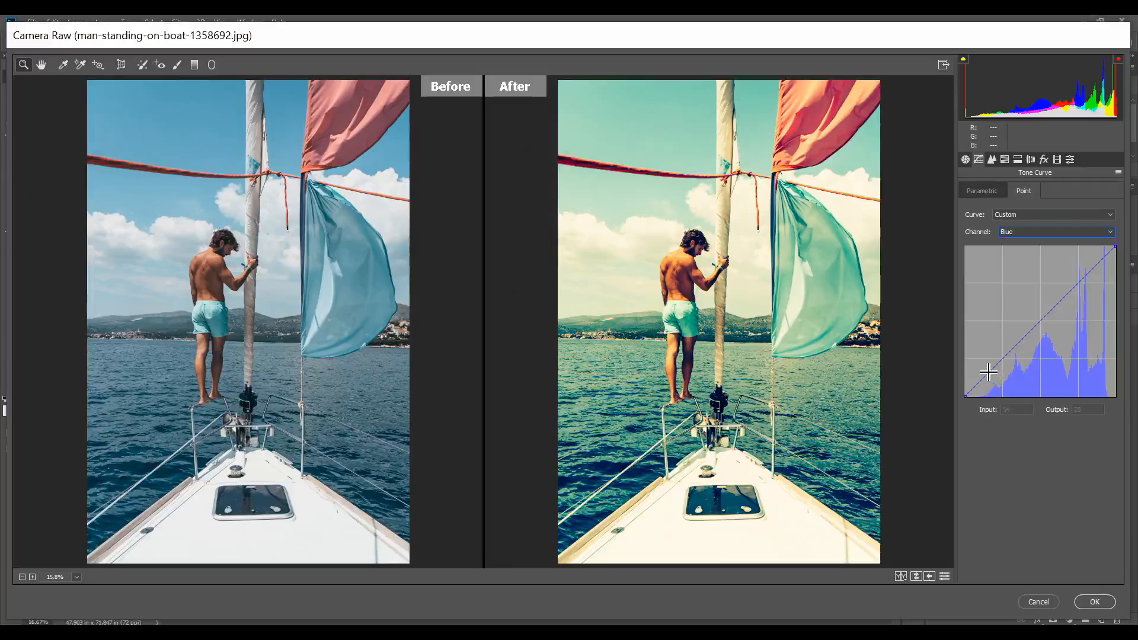
left_click_drag(977, 390, 995, 376)
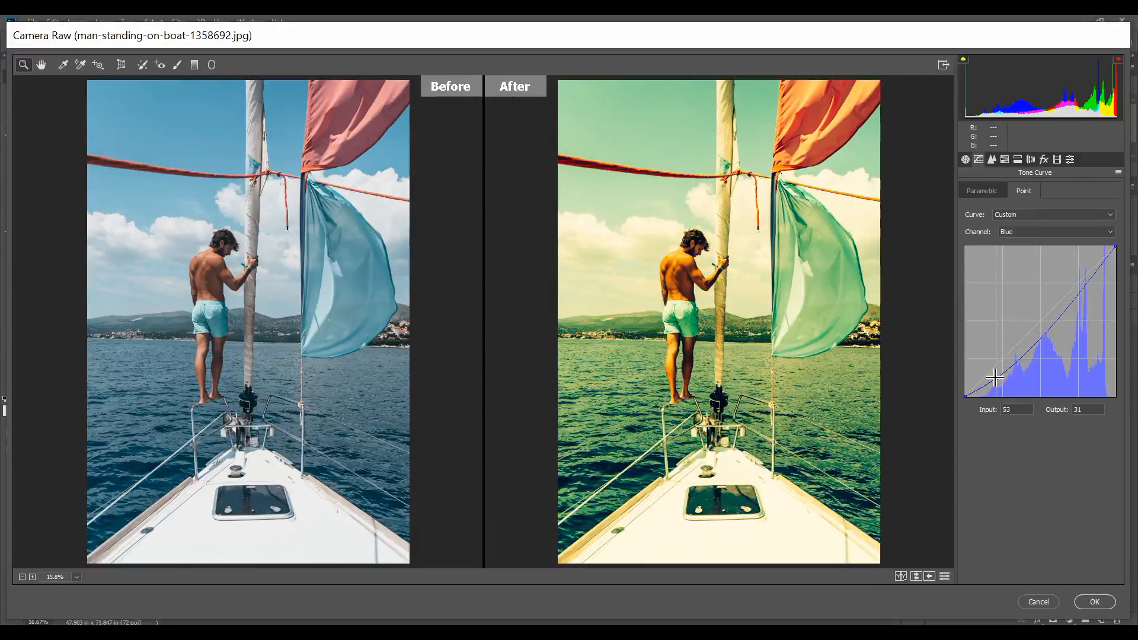
left_click_drag(995, 379, 995, 377)
Add a midtone point to the Blue curve at input 103, output 117
left_click(1020, 359)
left_click_drag(1021, 359, 1026, 335)
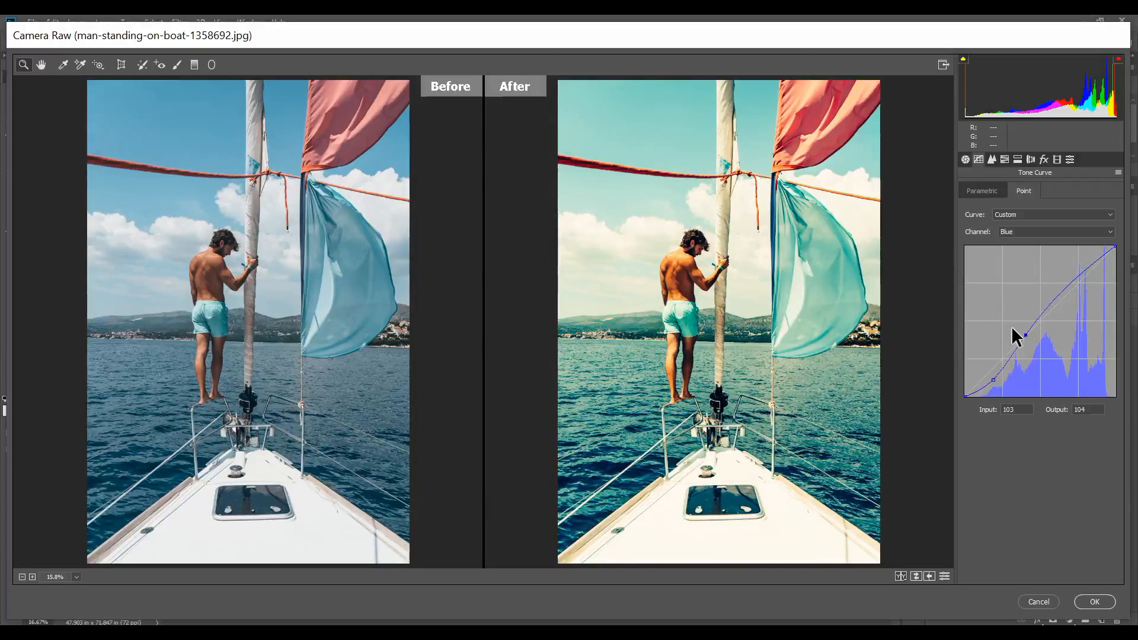
key("Up")
key("Up")
key("Up")
key("Up")
key("Up")
key("Up")
key("Up")
key("Up")
key("Up")
key("Up")
key("Up")
key("Up")
key("Up")
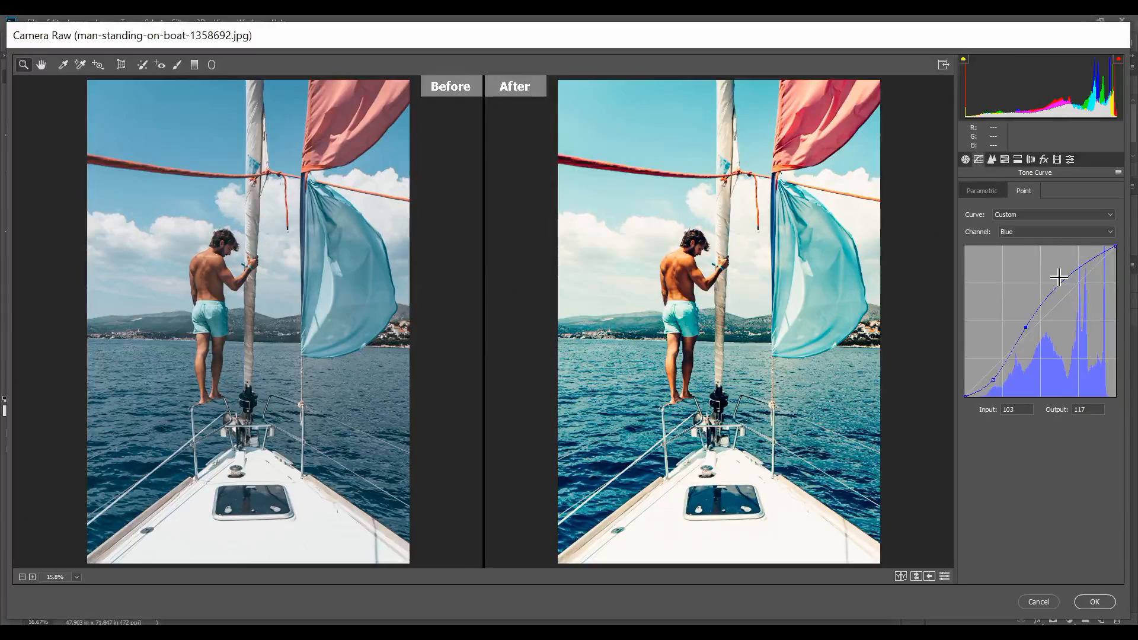
Add a highlight point to the Blue curve at input 173, output 204, and lower the white endpoint's output to 244
left_click_drag(1053, 277, 1066, 282)
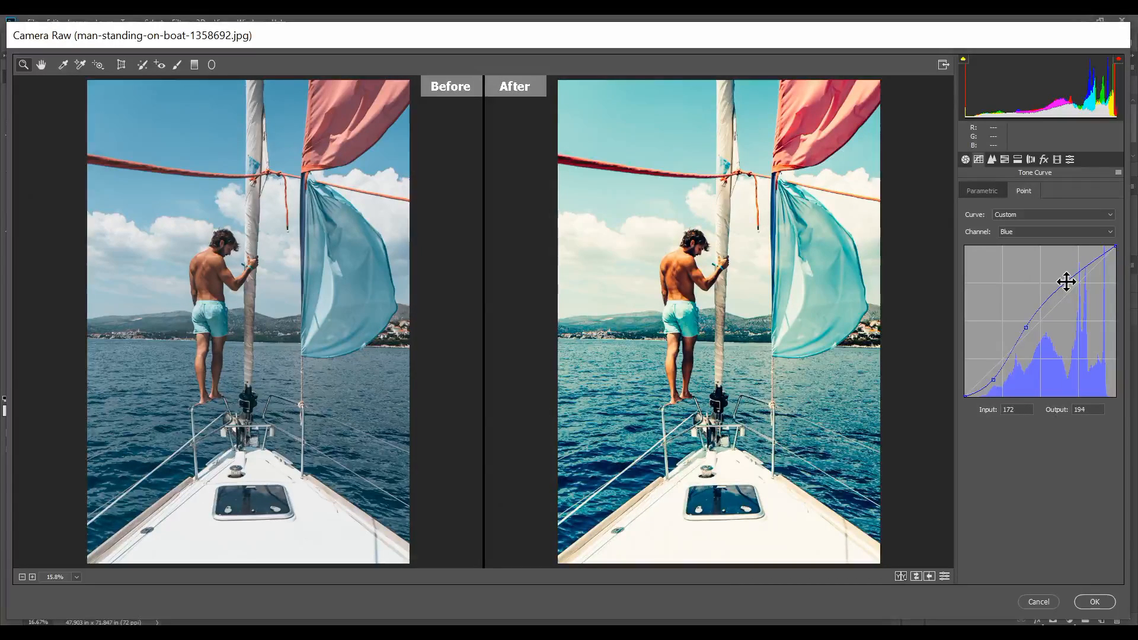
key("Up")
key("Up")
key("Up")
key("Up")
key("Up")
key("Up")
key("Up")
key("Up")
key("Up")
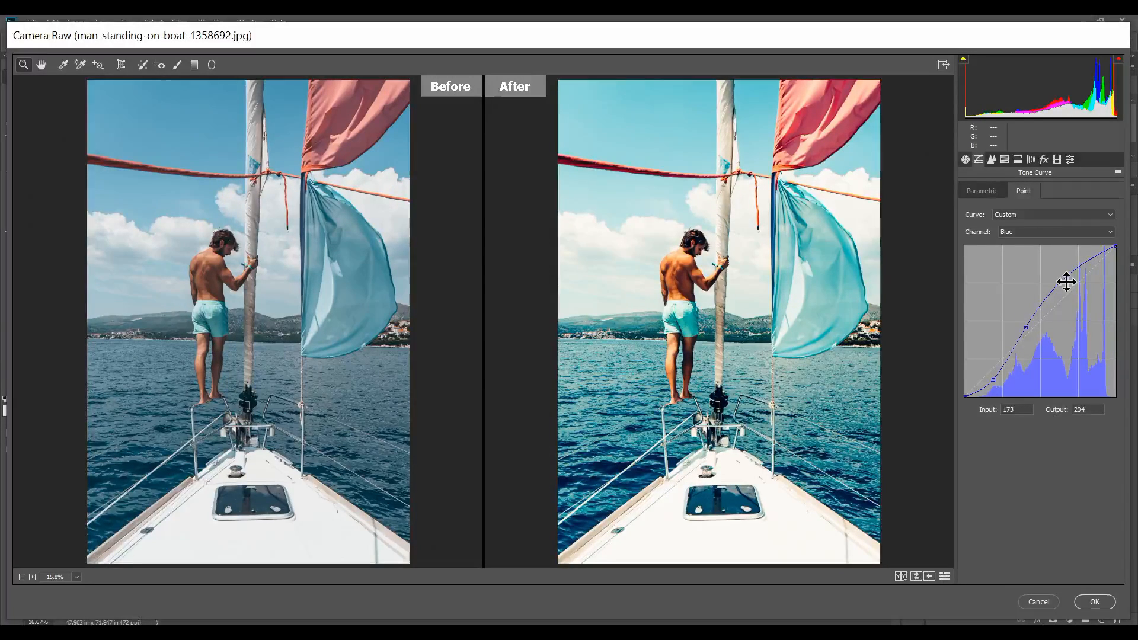
left_click_drag(1116, 247, 1132, 250)
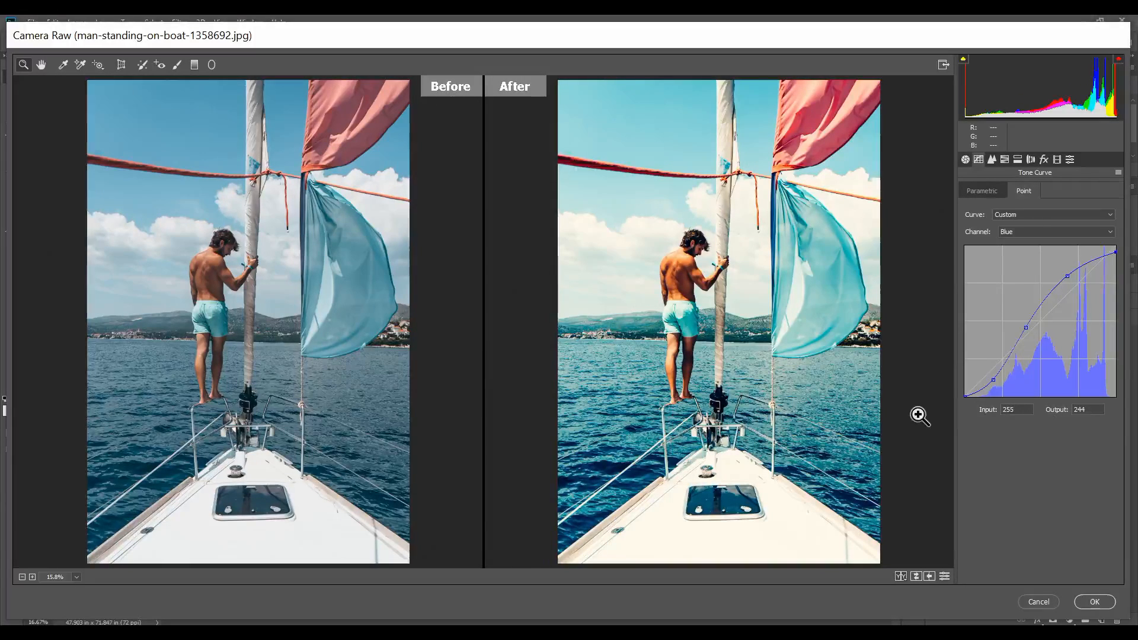
Set the sharpening Amount to 40 and Radius to 1.2, and raise the Color noise reduction
left_click(991, 159)
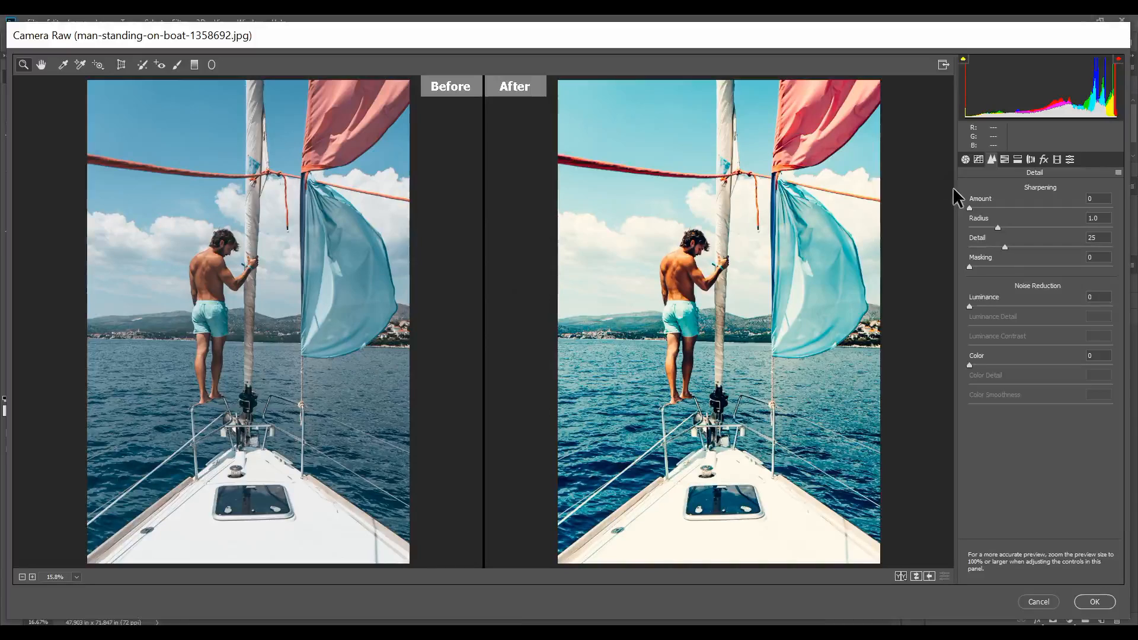
left_click_drag(988, 207, 1007, 219)
left_click_drag(997, 227, 1008, 227)
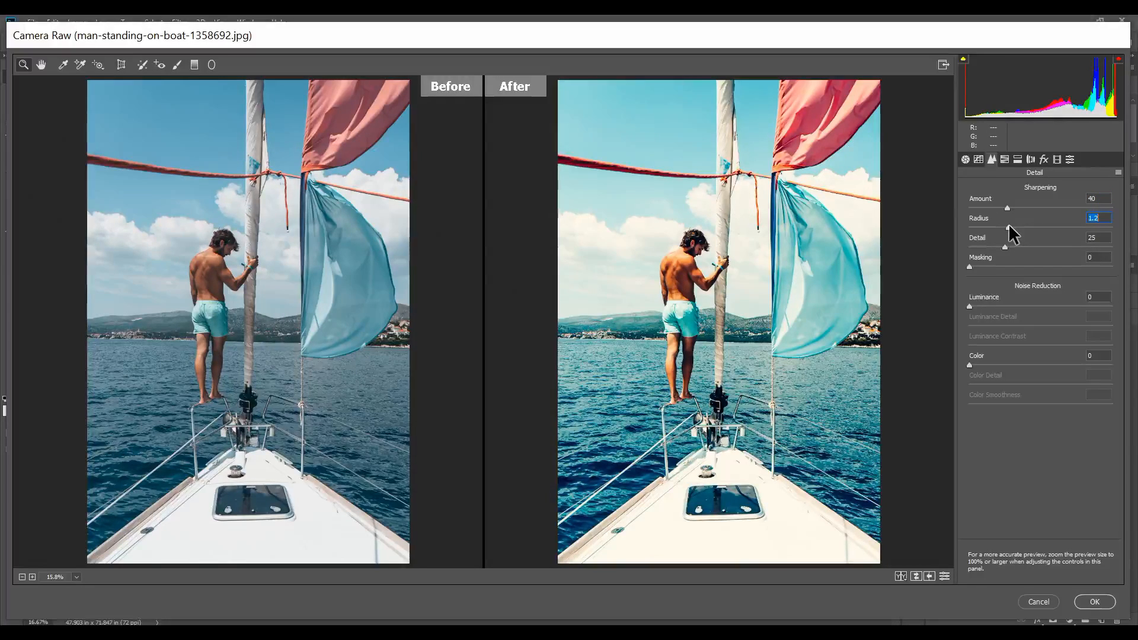
left_click(986, 365)
left_click_drag(987, 365, 1002, 363)
Set the HSL hue of Reds to +76, Oranges to -12 and Yellows to -70
left_click(1005, 160)
left_click(1019, 187)
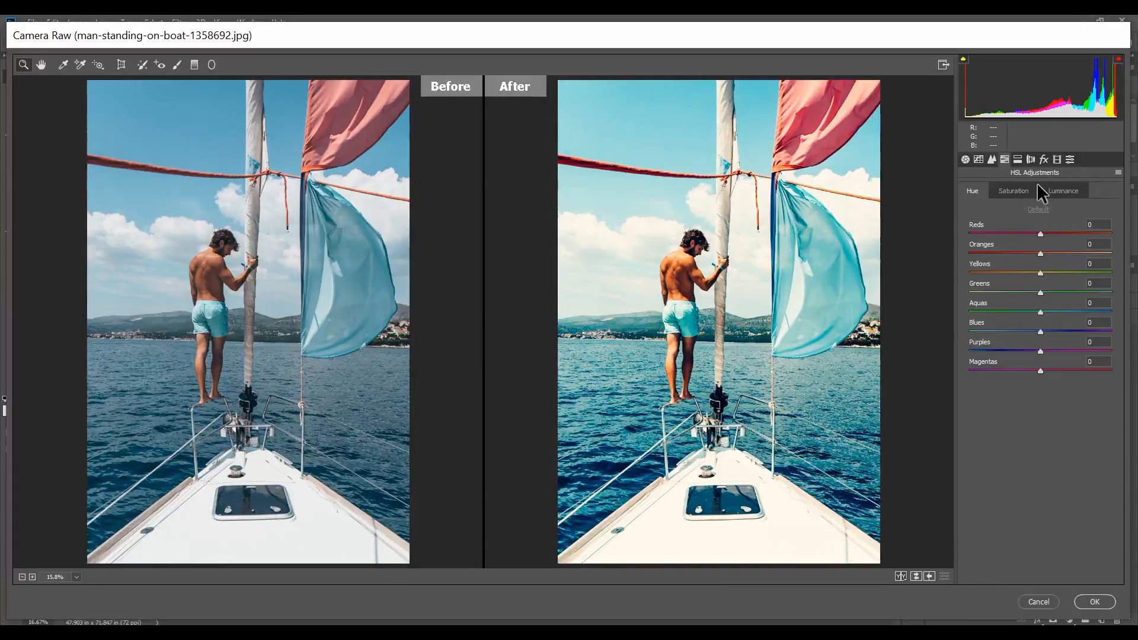
left_click(965, 193)
left_click(1057, 233)
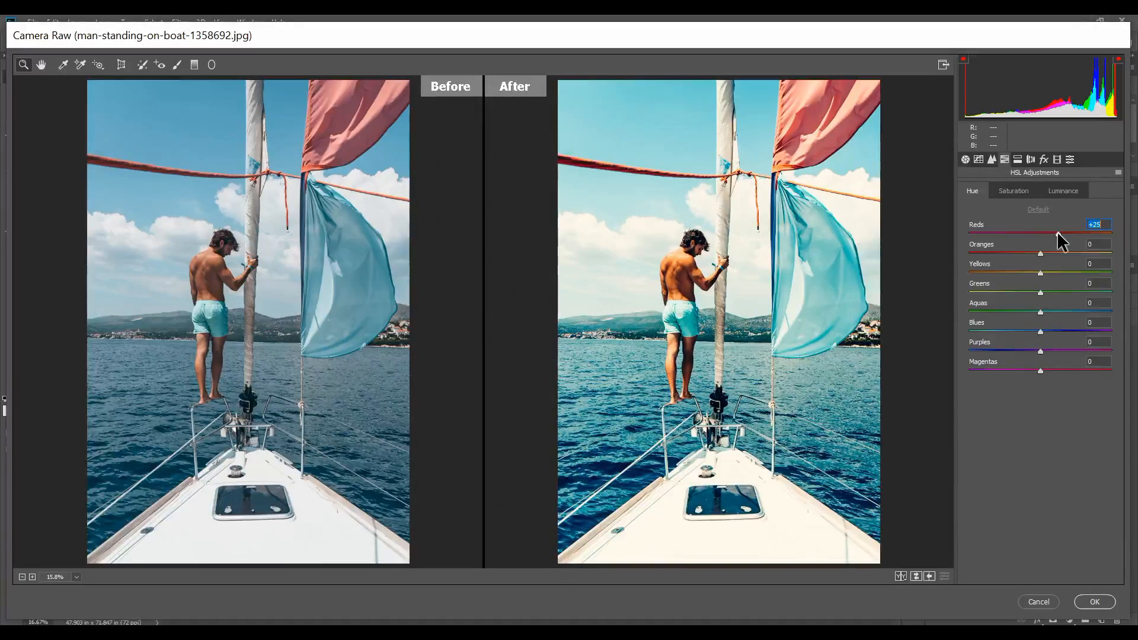
left_click_drag(1057, 231, 1075, 231)
left_click_drag(1075, 230, 1094, 232)
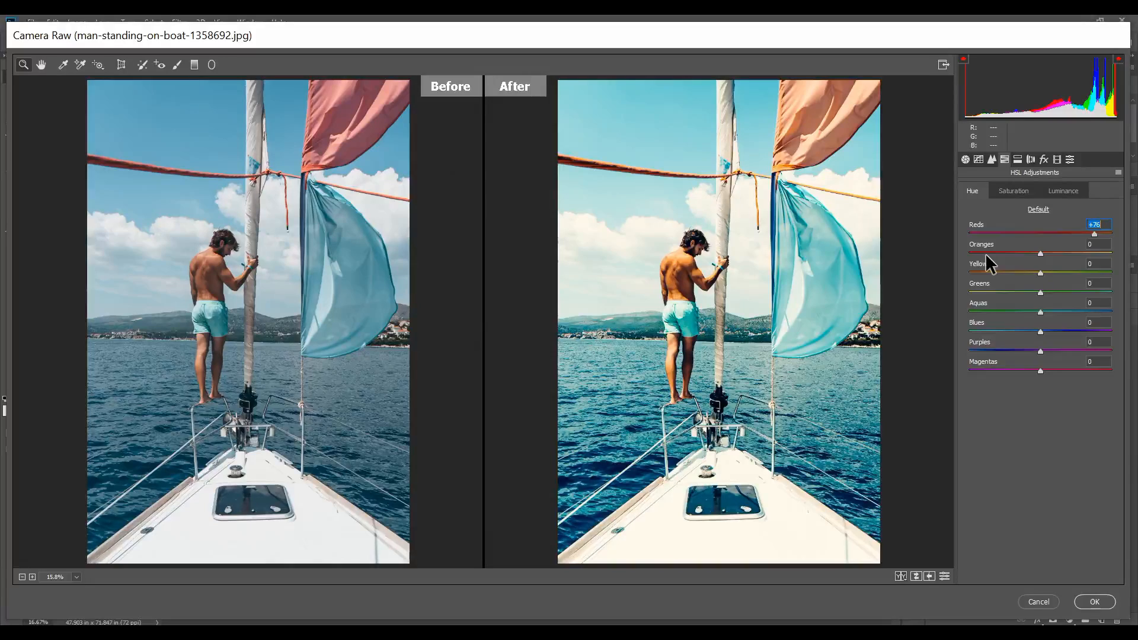
left_click_drag(1040, 253, 1031, 253)
left_click_drag(1040, 272, 985, 273)
left_click_drag(983, 271, 988, 273)
Set the HSL hue of Greens to -29, Blues to -31, Purples to -56 and Magentas to +14
left_click(1022, 290)
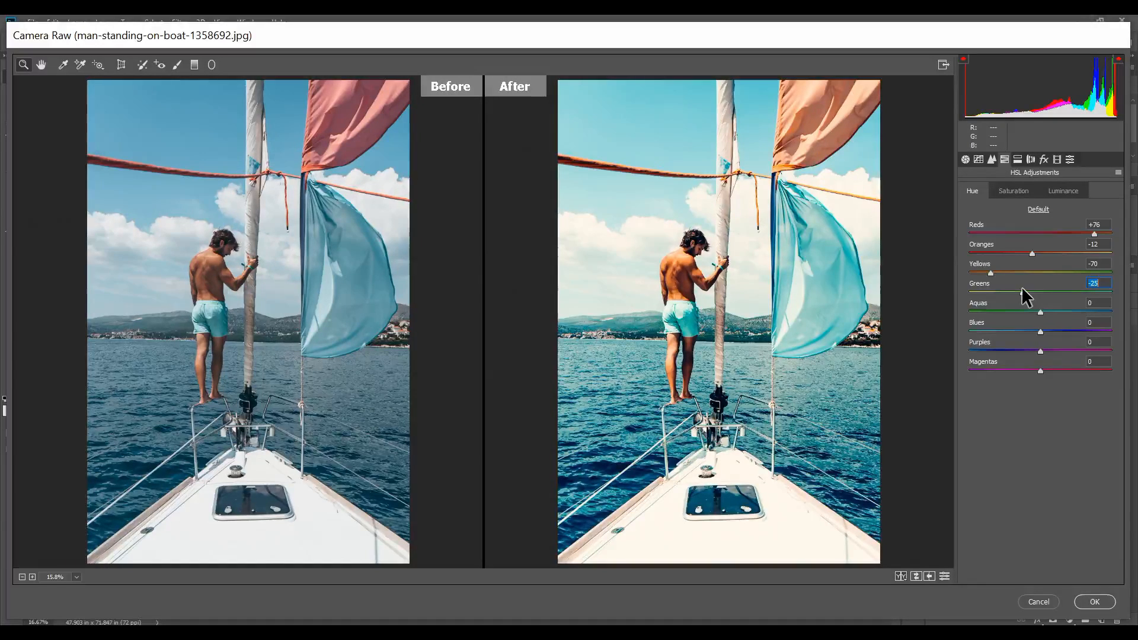
left_click(1019, 292)
left_click(1024, 332)
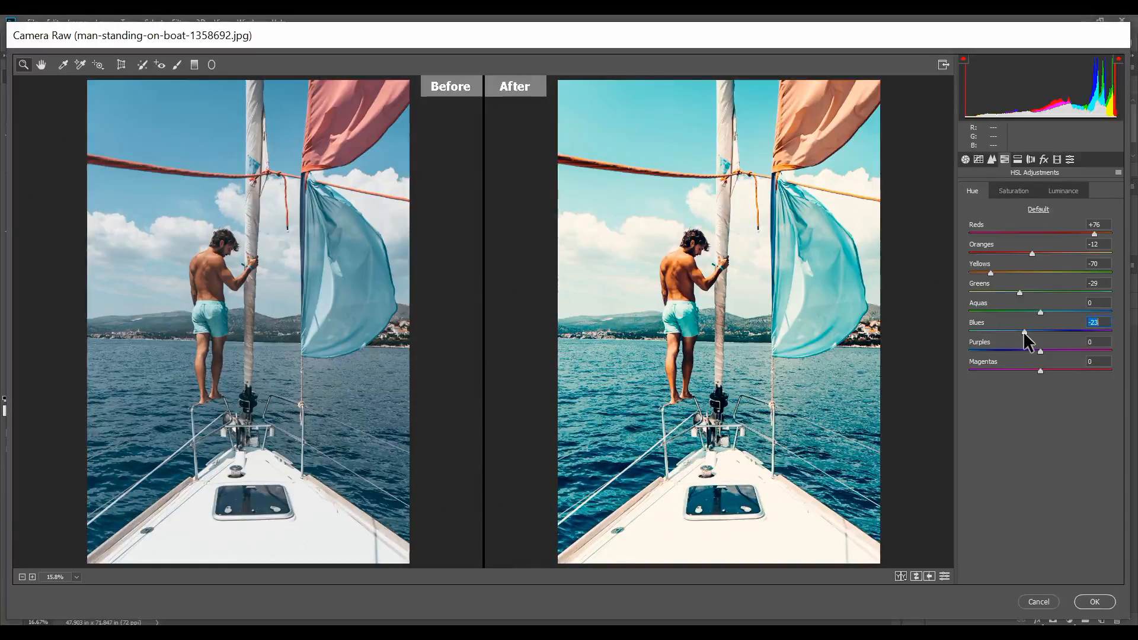
left_click_drag(1024, 332, 1019, 332)
left_click(1009, 350)
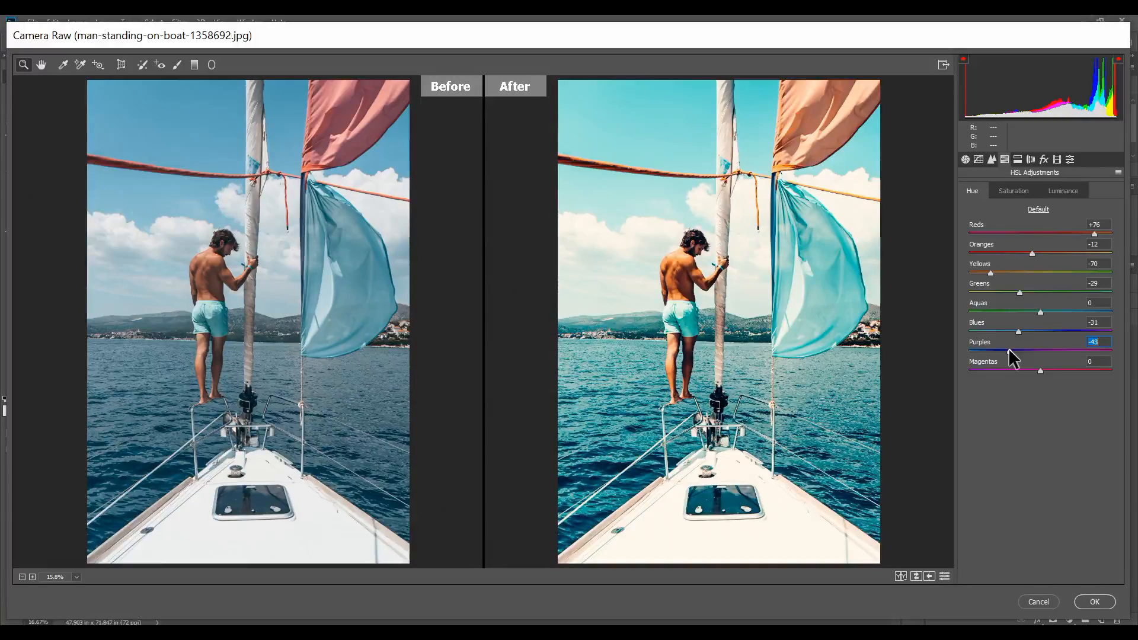
left_click_drag(1009, 350, 1001, 351)
left_click_drag(1035, 371, 1050, 371)
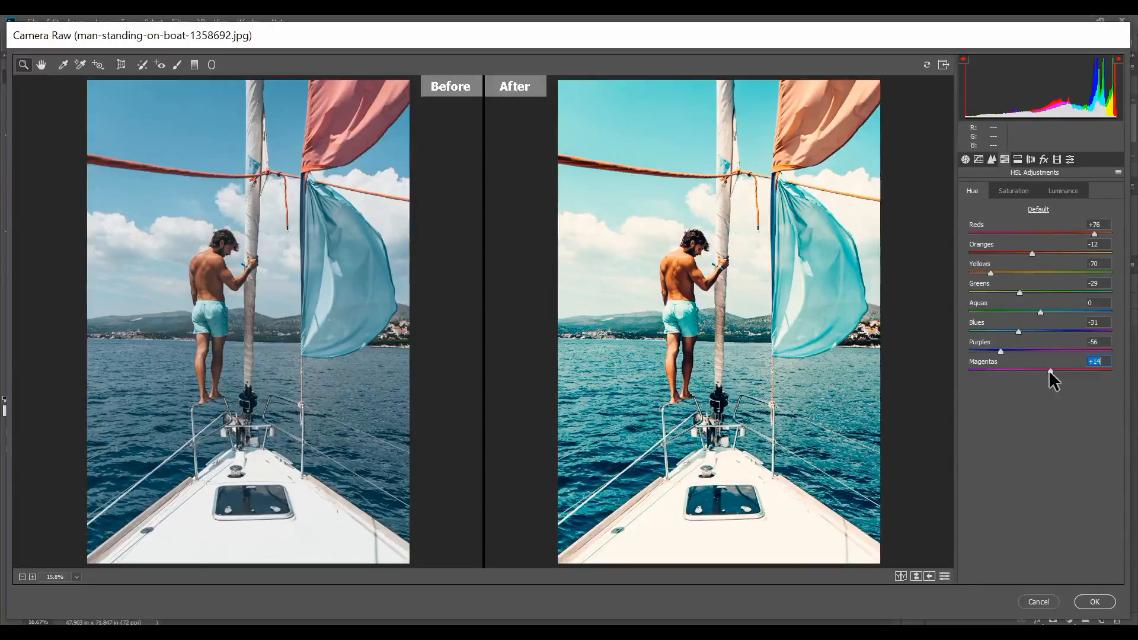
Set the HSL saturation of Reds to -68, Yellows to -11, Greens to -67 and Aquas to -57
left_click(1013, 197)
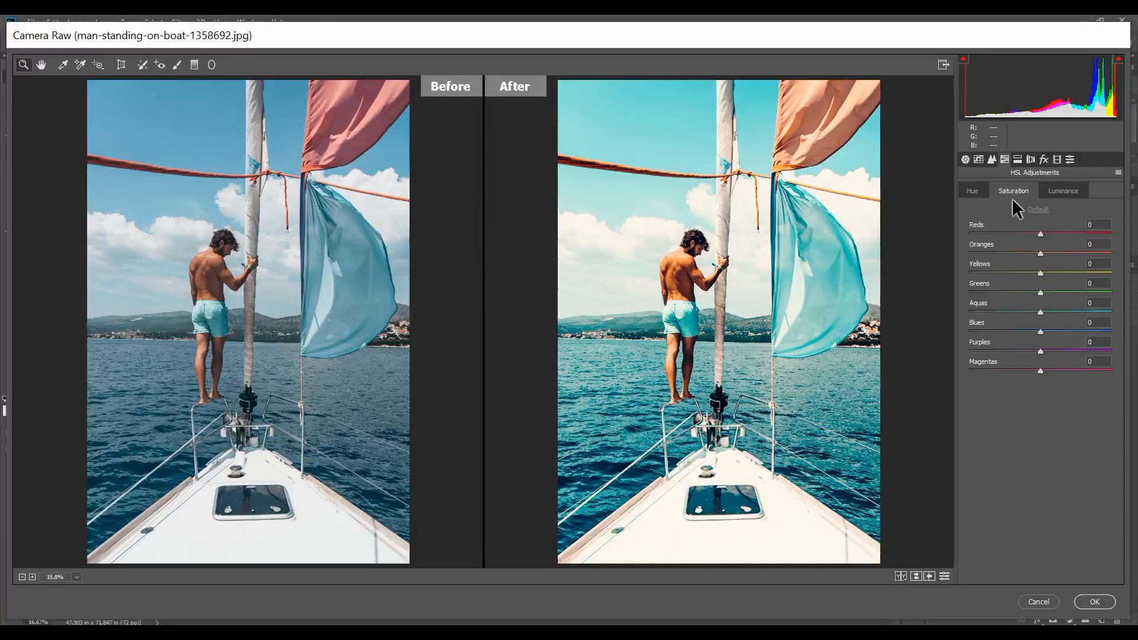
left_click(992, 233)
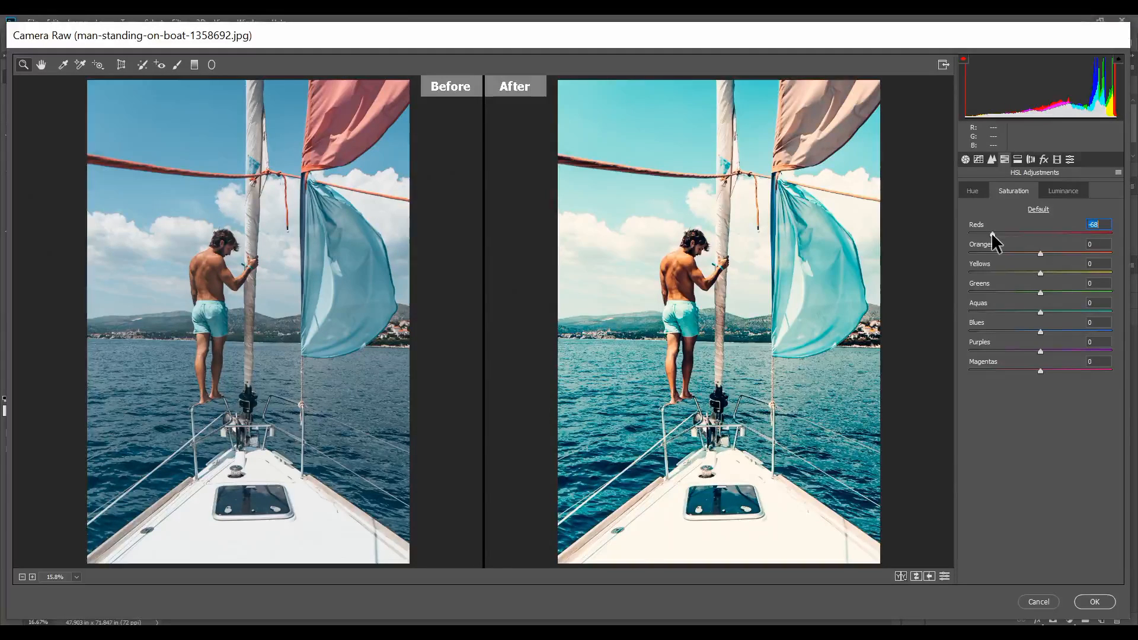
left_click(1032, 273)
left_click(992, 291)
left_click(999, 311)
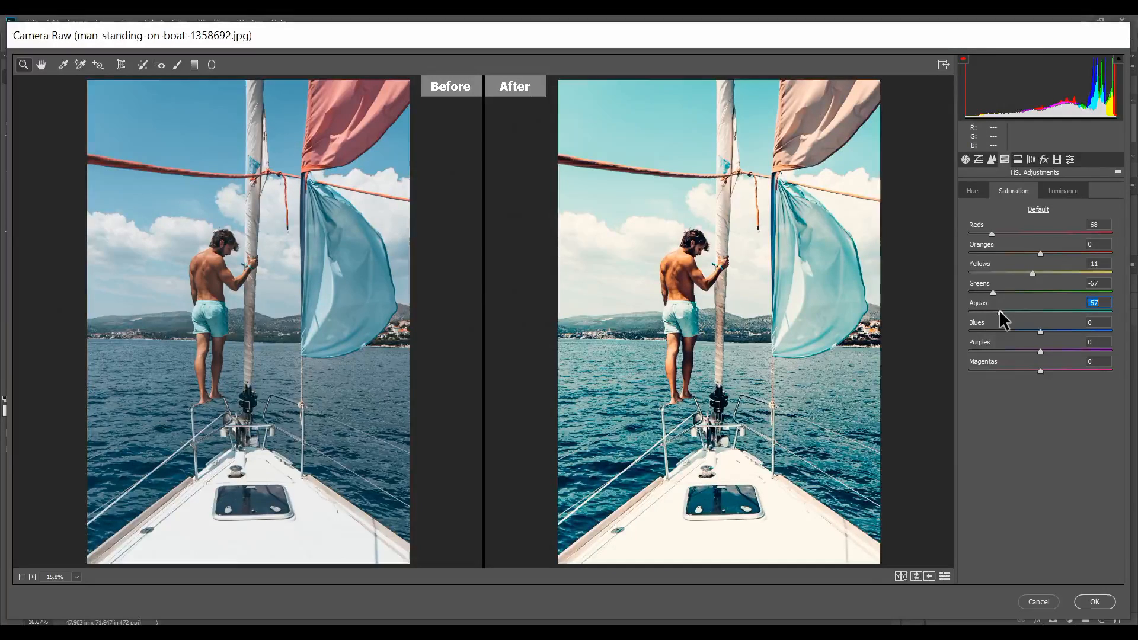
Set the HSL saturation of Blues to -67, Purples to -75 and Magentas to about -77
left_click(993, 331)
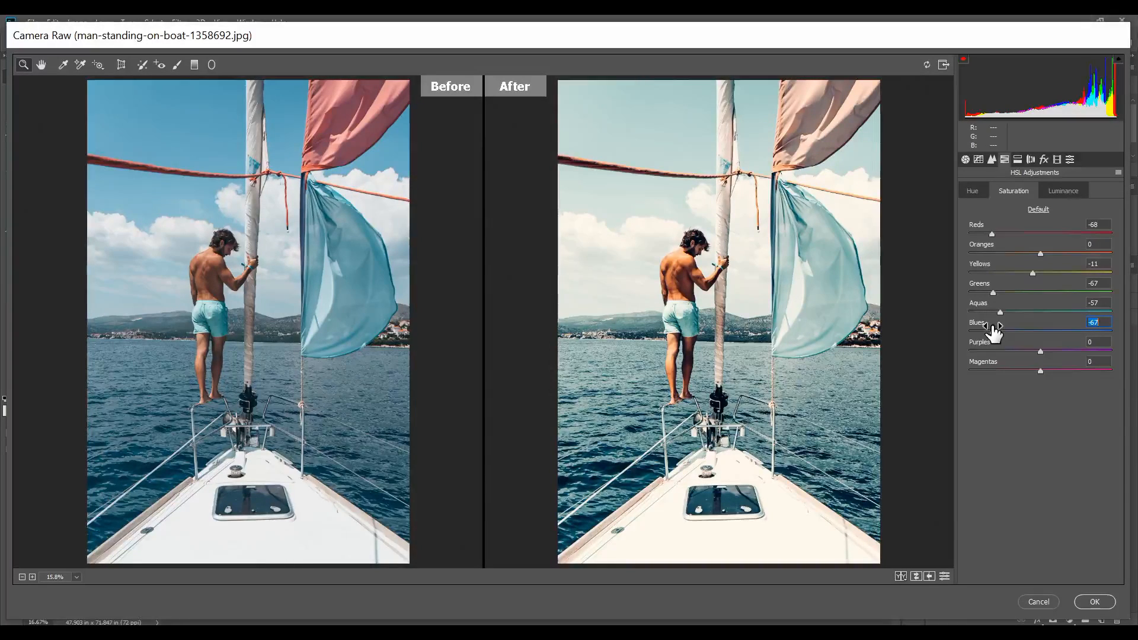
left_click(986, 351)
left_click(984, 371)
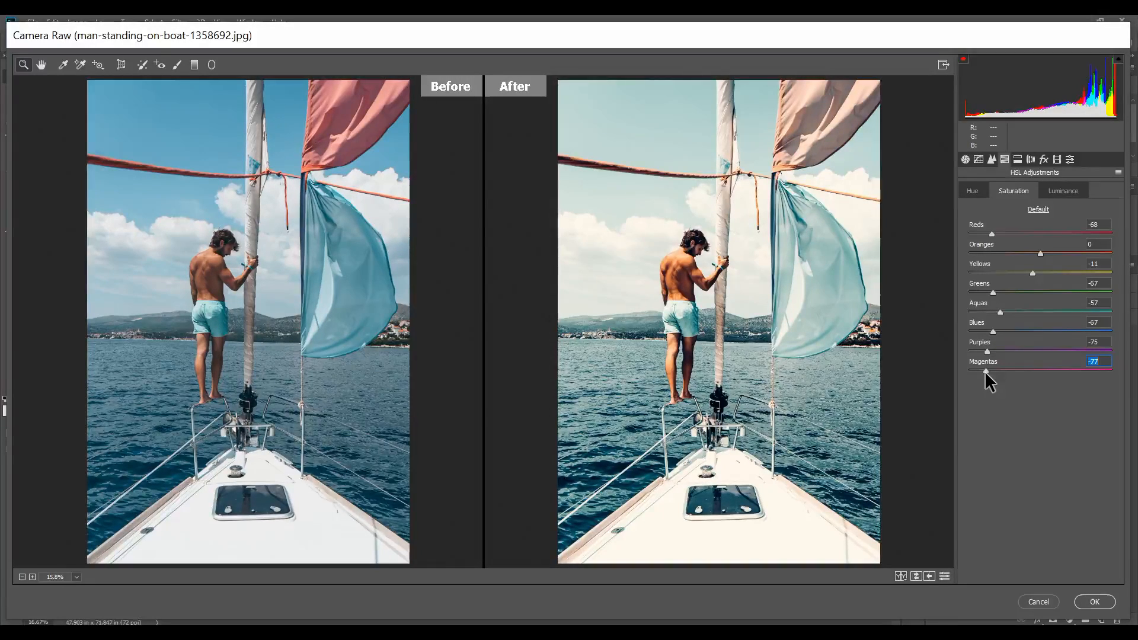
key("Down")
Set the HSL luminance of Reds to -20, Oranges to -5 and Greens to -25
left_click(1067, 191)
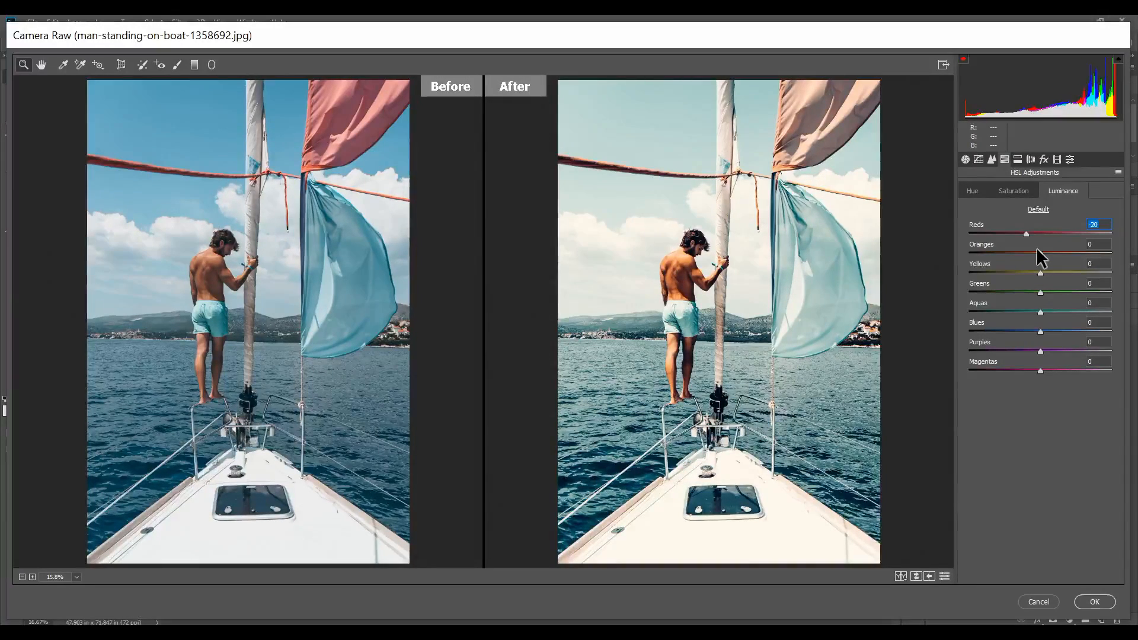
left_click_drag(1037, 249, 1031, 248)
key("Up")
key("Up")
key("Up")
key("Up")
key("Up")
left_click(1019, 291)
left_click_drag(1018, 290, 1020, 289)
left_click_drag(1022, 291, 1023, 291)
Set the HSL luminance of Aquas to -15, Blues to -30, Purples to -5 and Magentas to -15
left_click_drag(1041, 312, 1033, 309)
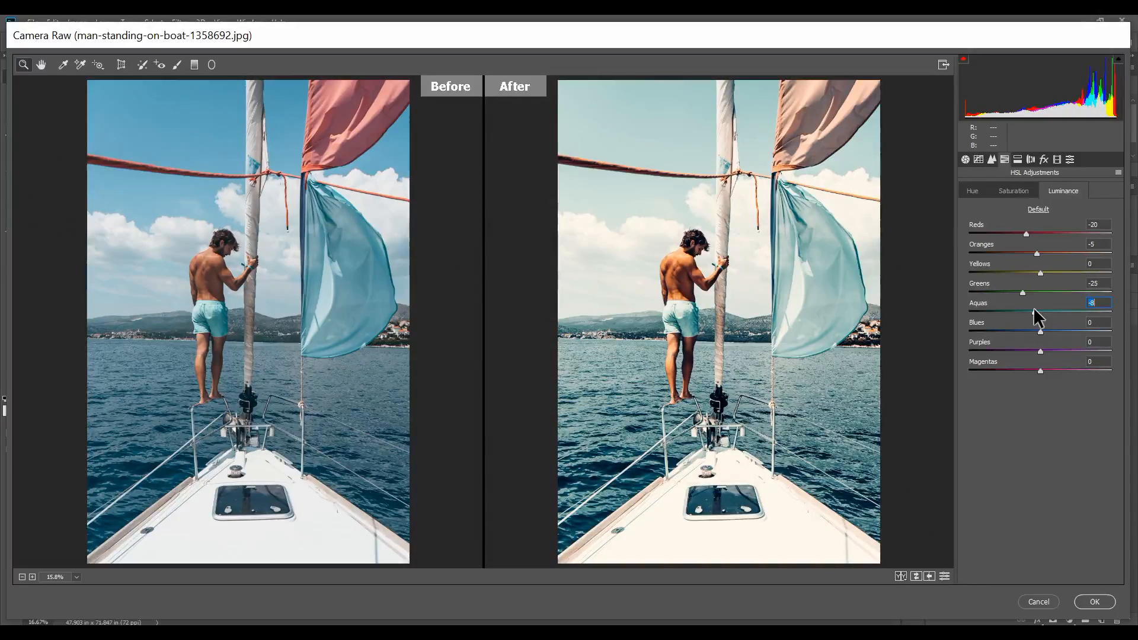
left_click_drag(1033, 309, 1031, 335)
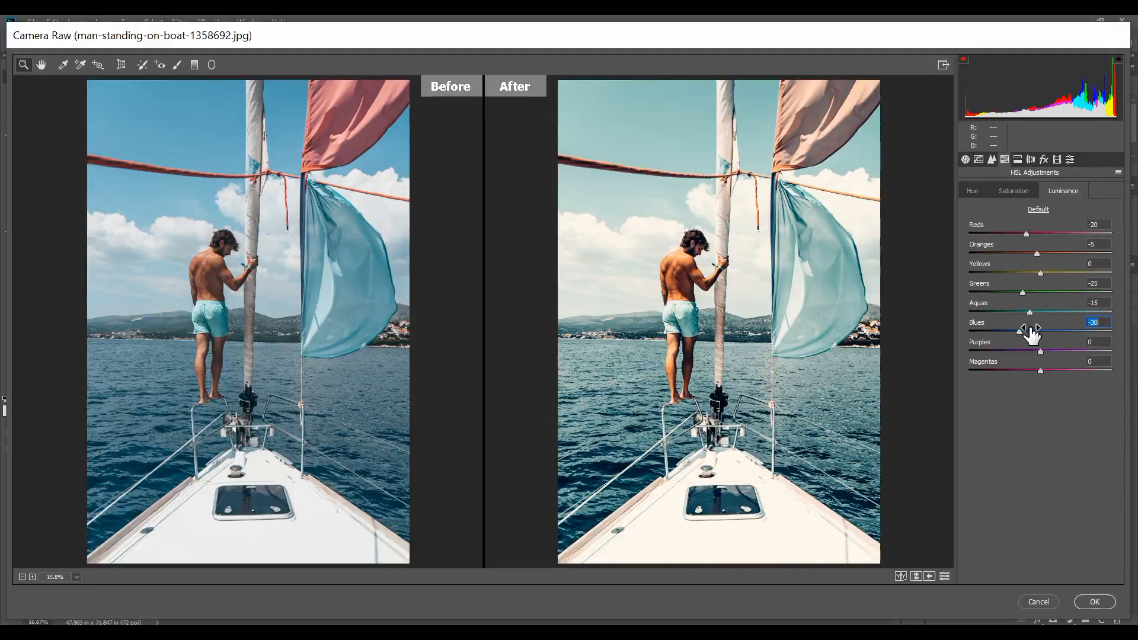
left_click(1038, 349)
left_click_drag(1038, 348, 1033, 348)
left_click_drag(1040, 371, 1030, 371)
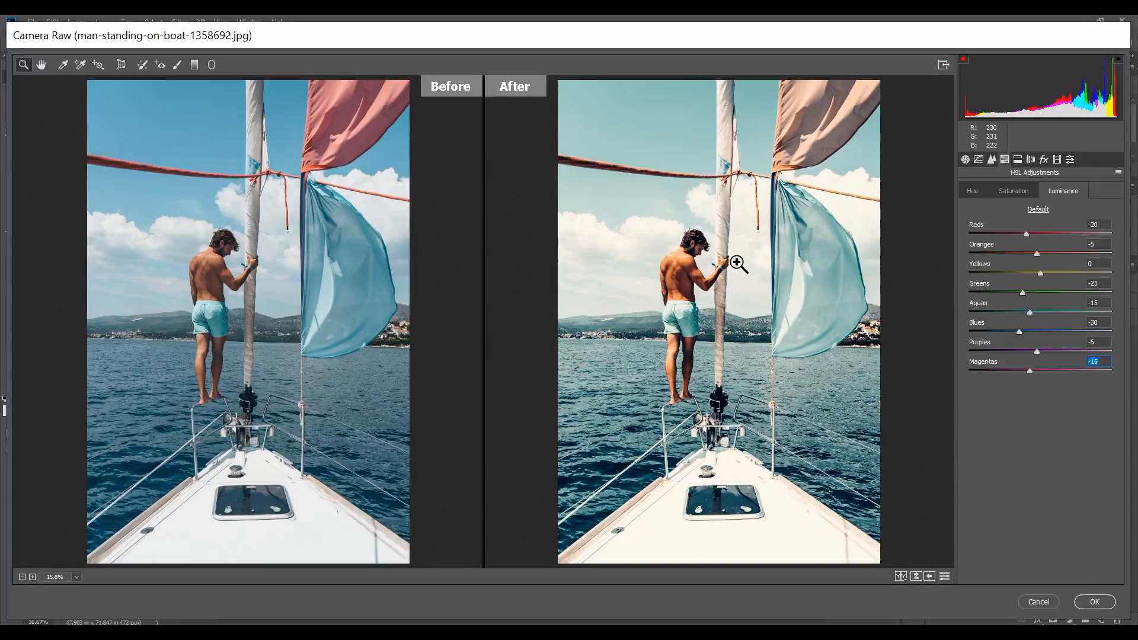
Shift the Split Toning hue of the highlights into the blue-violet range
left_click(1017, 160)
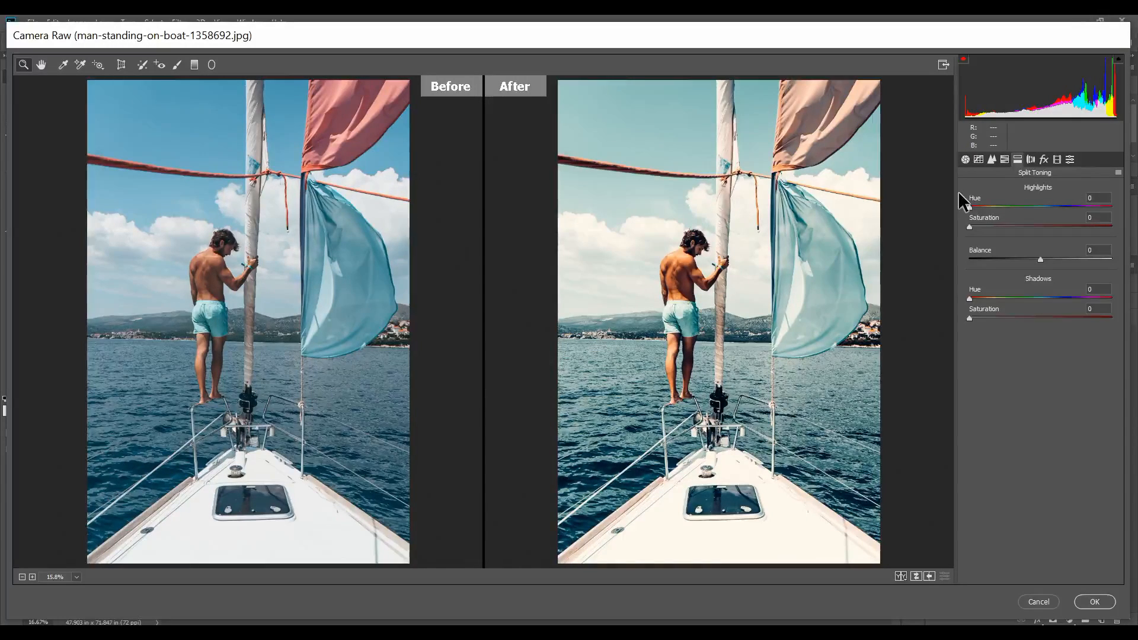
left_click_drag(970, 207, 1012, 208)
left_click_drag(1013, 207, 1073, 207)
left_click_drag(1070, 203, 1075, 202)
Set the grain Amount to 15 and Size to 35, and lower its Roughness
left_click(1044, 159)
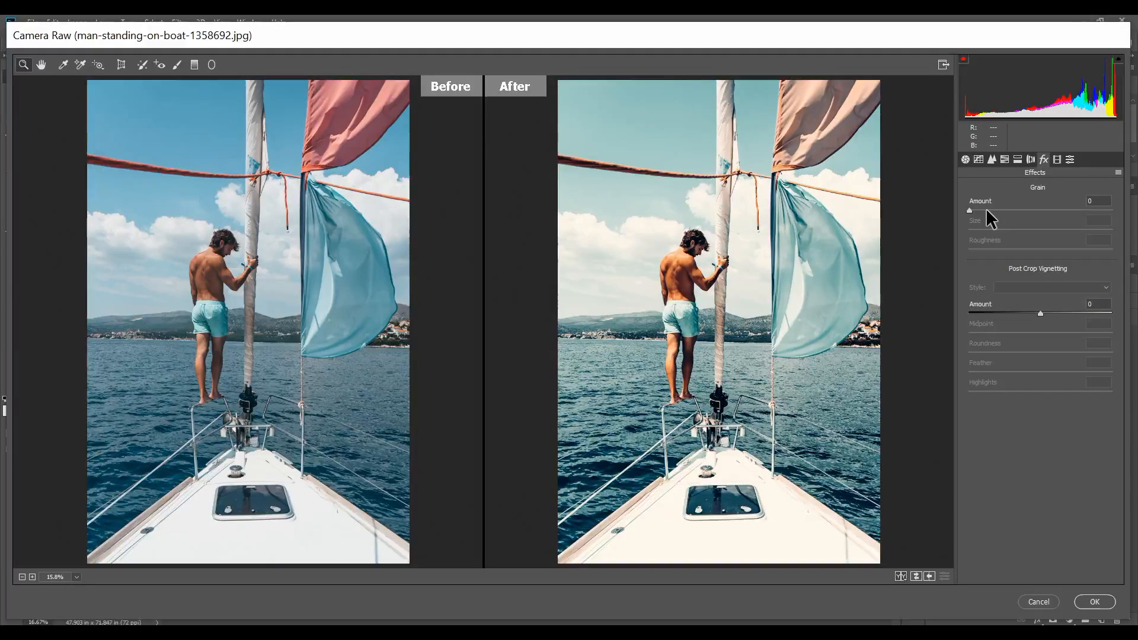
left_click_drag(987, 210, 983, 208)
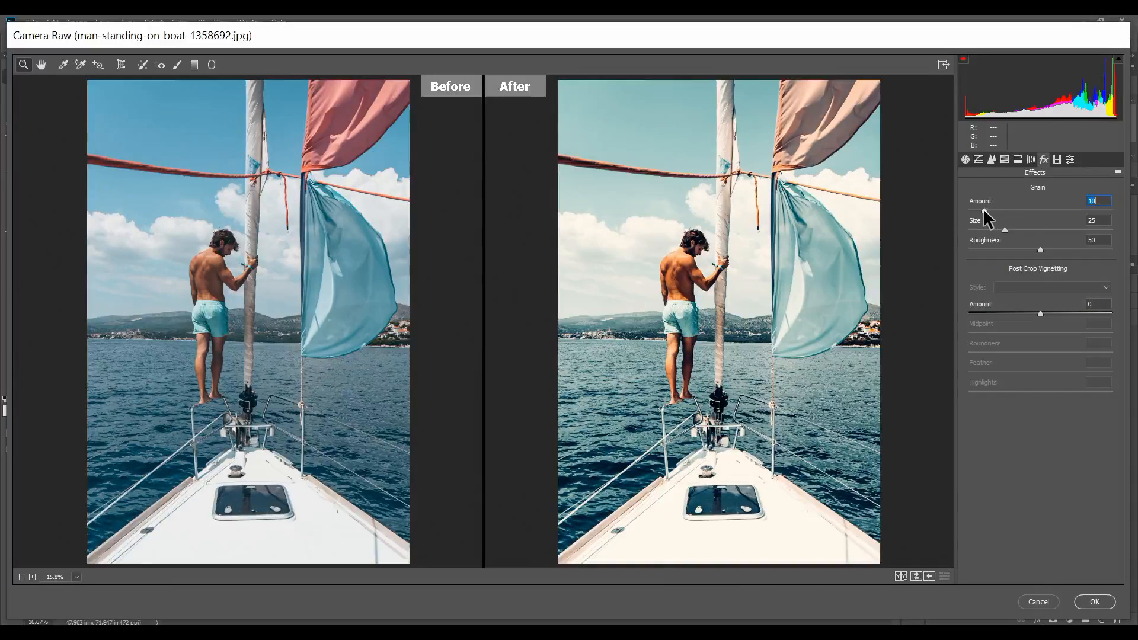
key("Up")
key("Up")
key("Up")
key("Up")
left_click_drag(1005, 230, 1015, 233)
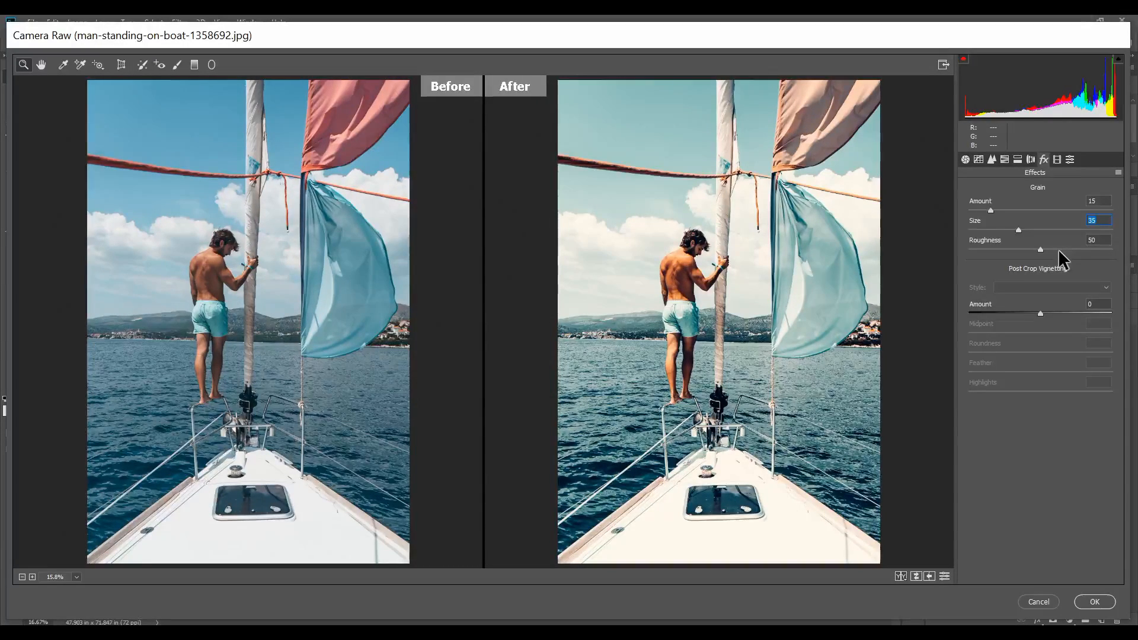
left_click(1019, 249)
Set the camera calibration Shadows Tint to -5 and the Red Primary Hue and Saturation to +10 each
left_click(1057, 159)
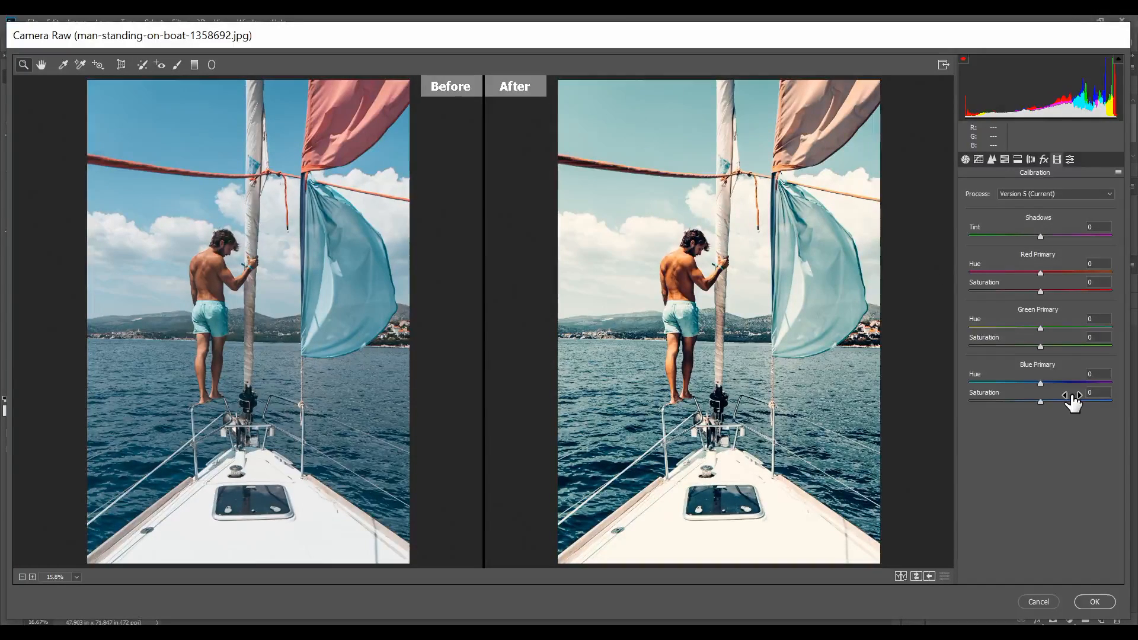
left_click(1037, 237)
left_click_drag(1036, 236, 1037, 236)
mouse_move(1040, 271)
left_mouse_down()
mouse_move(1052, 270)
mouse_move(1044, 288)
left_mouse_up()
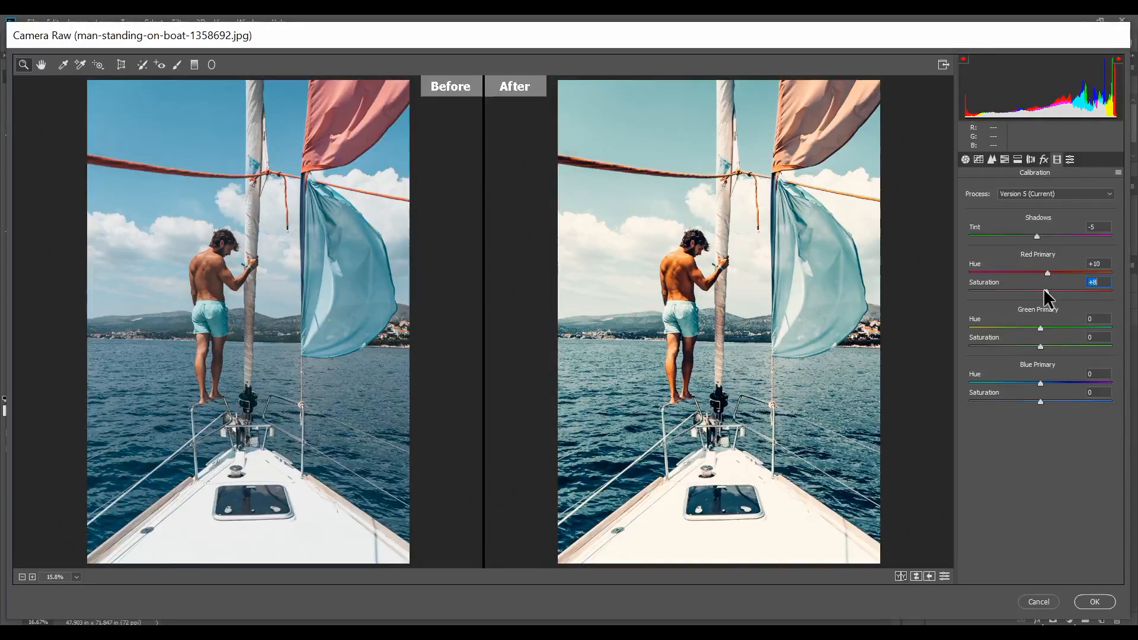
key("Up")
key("Up")
Set the Green Primary Hue to +10 and lower the Green Primary Saturation in the camera calibration
left_click(1048, 326)
left_click_drag(1049, 326, 1009, 347)
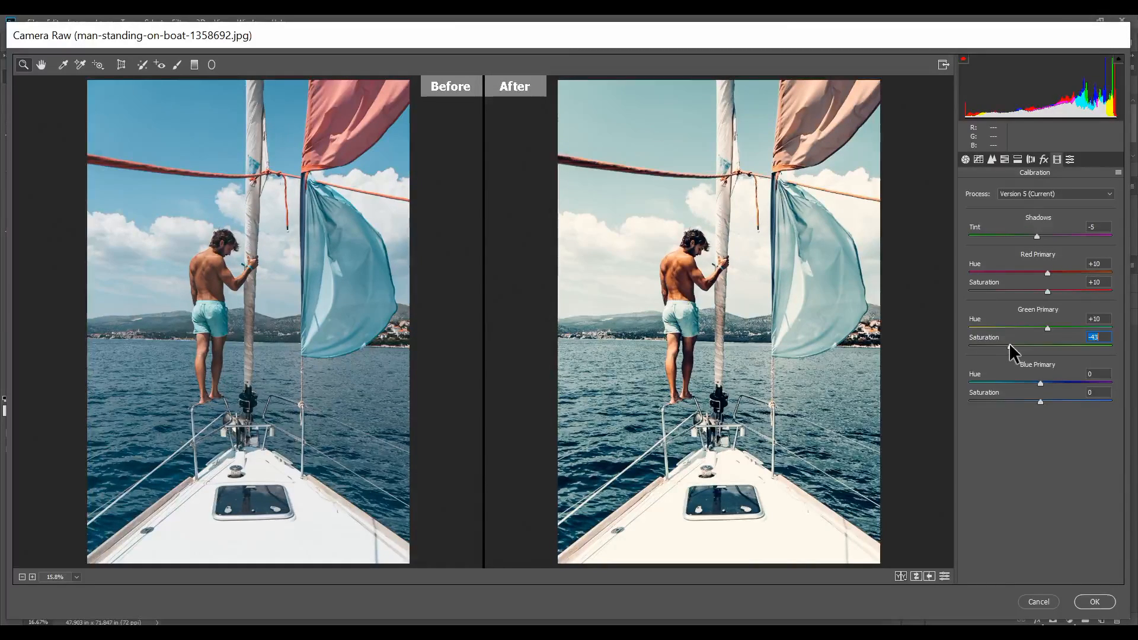
left_click_drag(1009, 346, 1023, 346)
left_click_drag(1023, 346, 1017, 347)
Apply the Camera Raw grade after inspecting the man up close, and compare the photo with and without Layer 1
key("ctrl+alt+1")
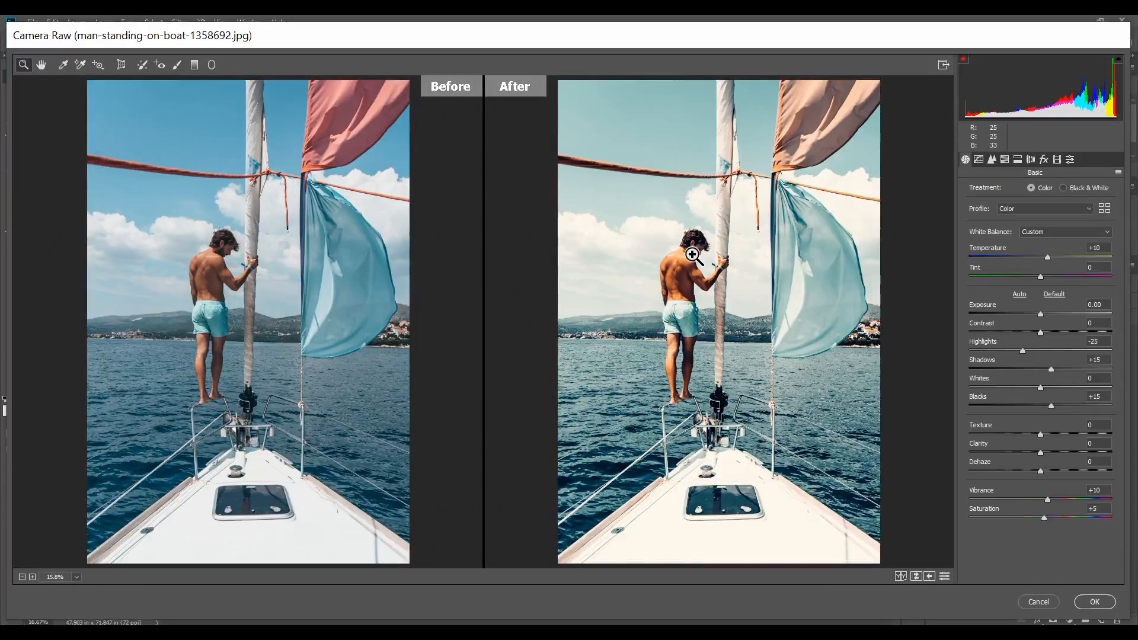
left_click_drag(704, 204, 720, 384)
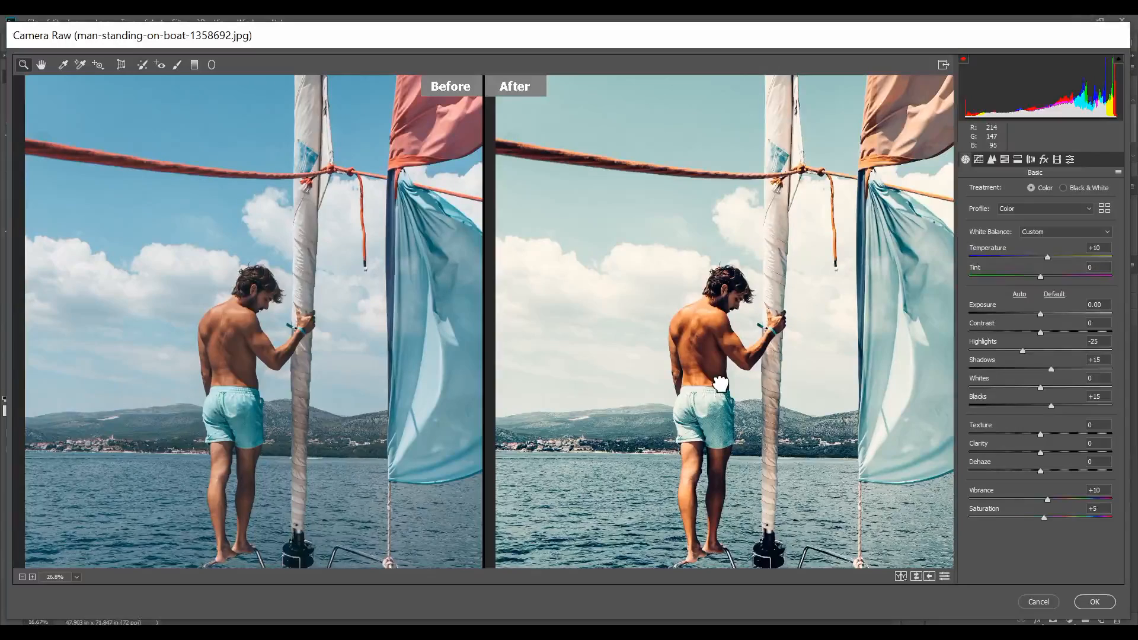
key("ctrl+0")
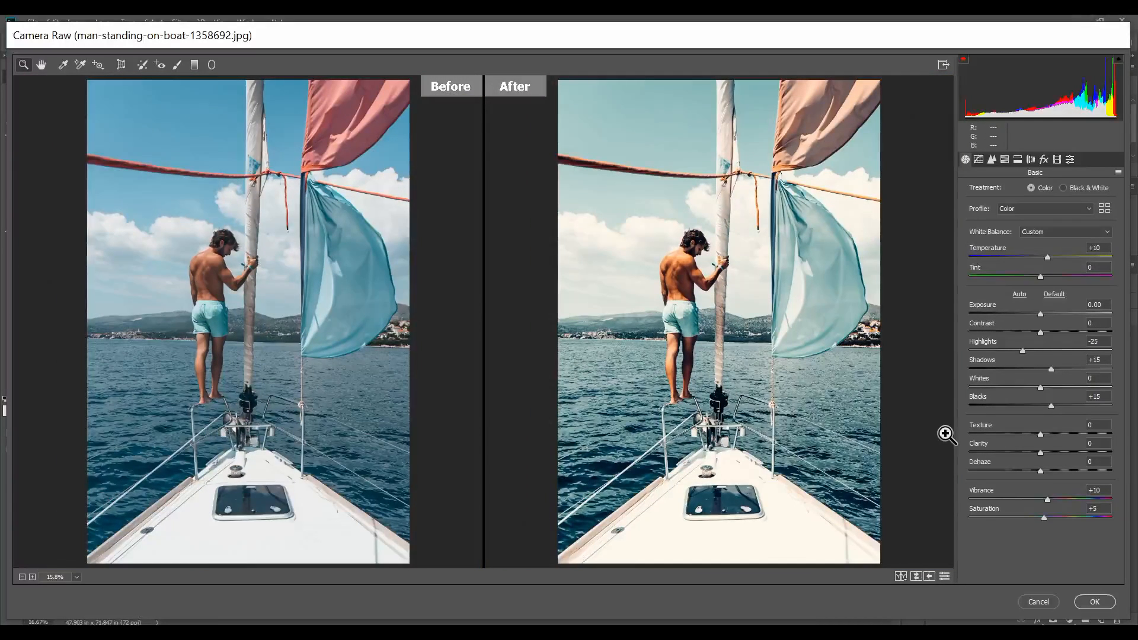
left_click(1101, 607)
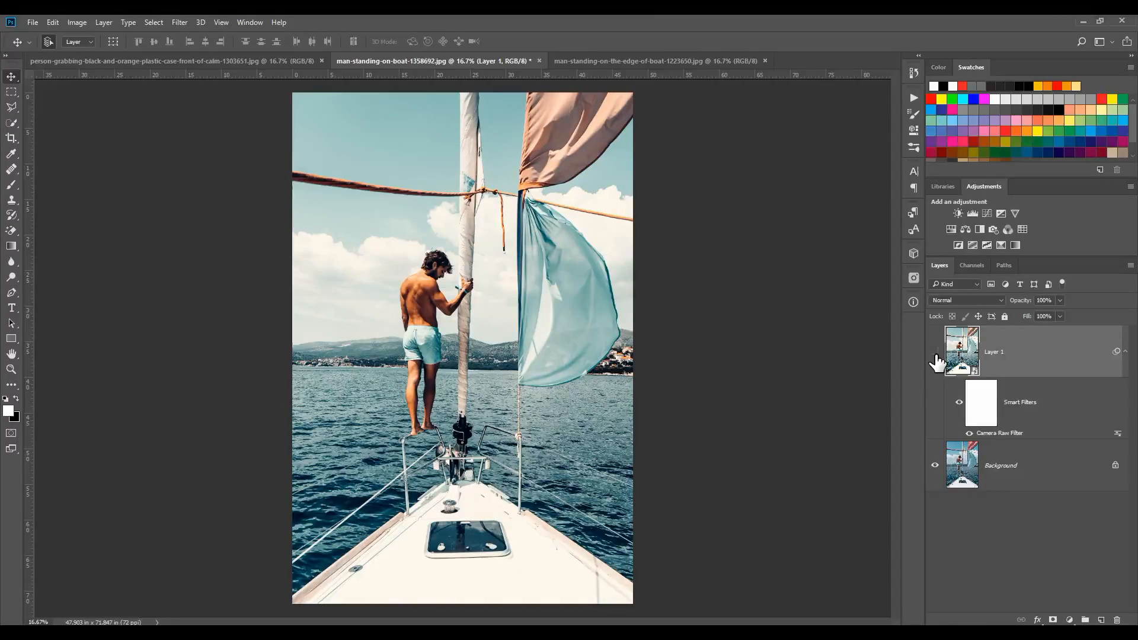
left_click(936, 356)
left_click(936, 357)
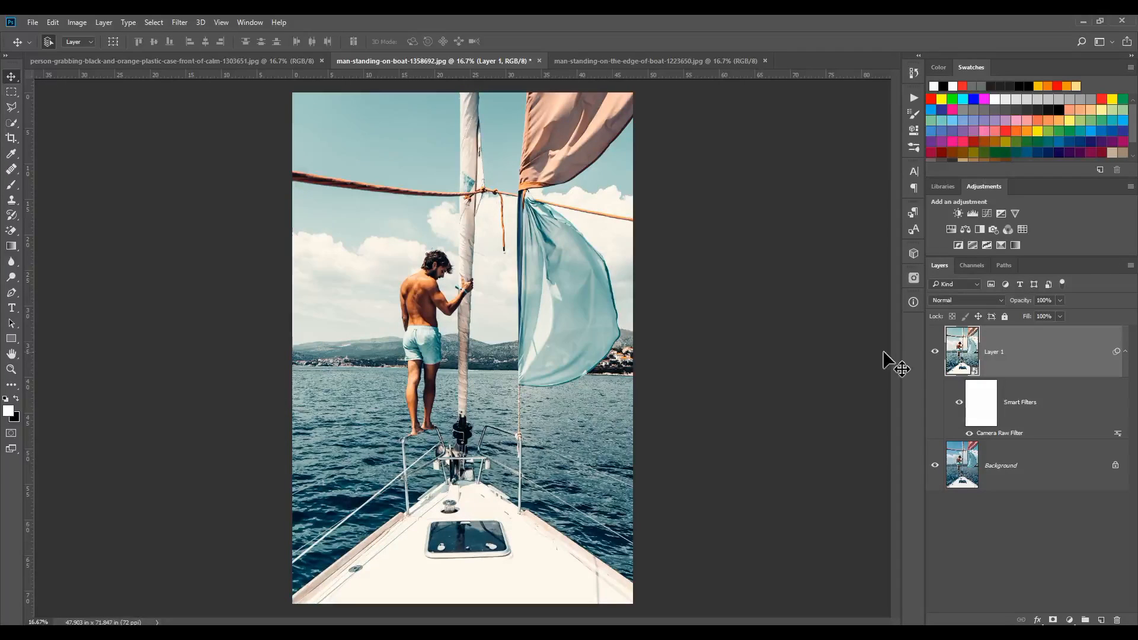